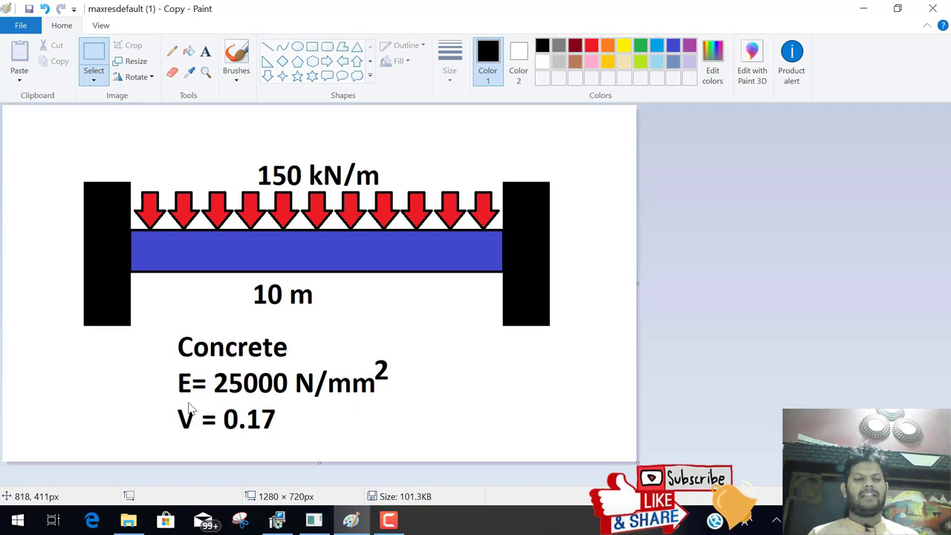
Underline the Young's modulus and Poisson's ratio values, then clear the freehand marks
mouse_move(187, 404)
left_mouse_down()
mouse_move(364, 407)
mouse_move(444, 372)
left_mouse_up()
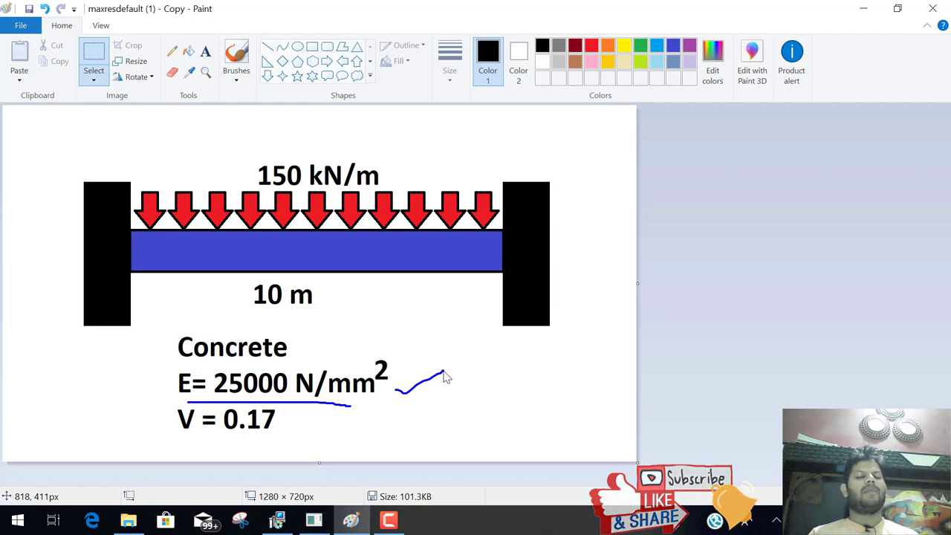
mouse_move(183, 442)
left_mouse_down()
mouse_move(293, 438)
mouse_move(348, 418)
left_mouse_up()
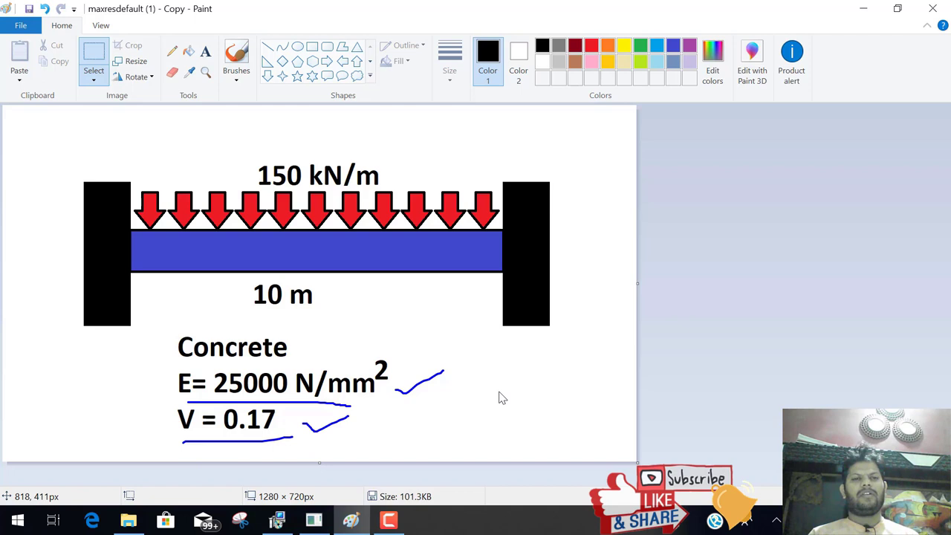
key("Escape")
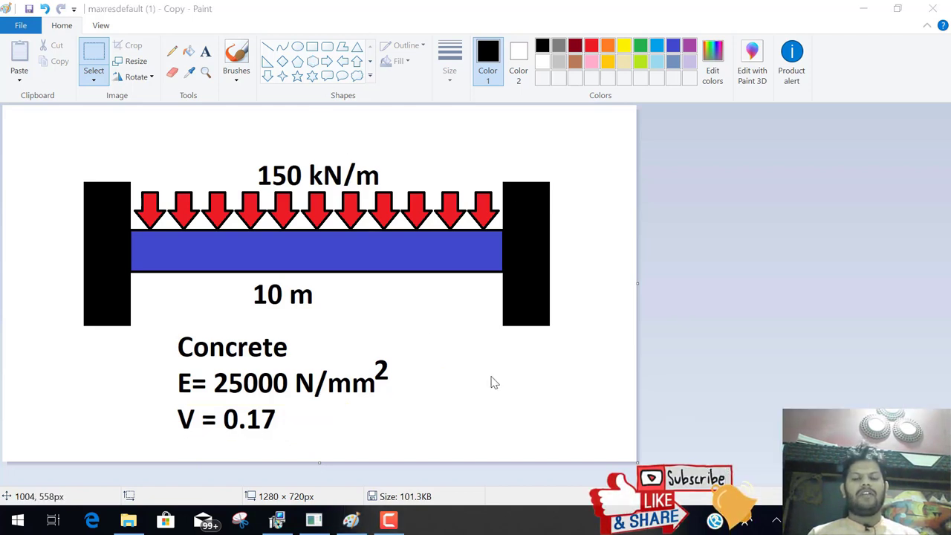
Draw a rectangular cross-section box to the right of the material properties
left_click_drag(471, 358, 531, 414)
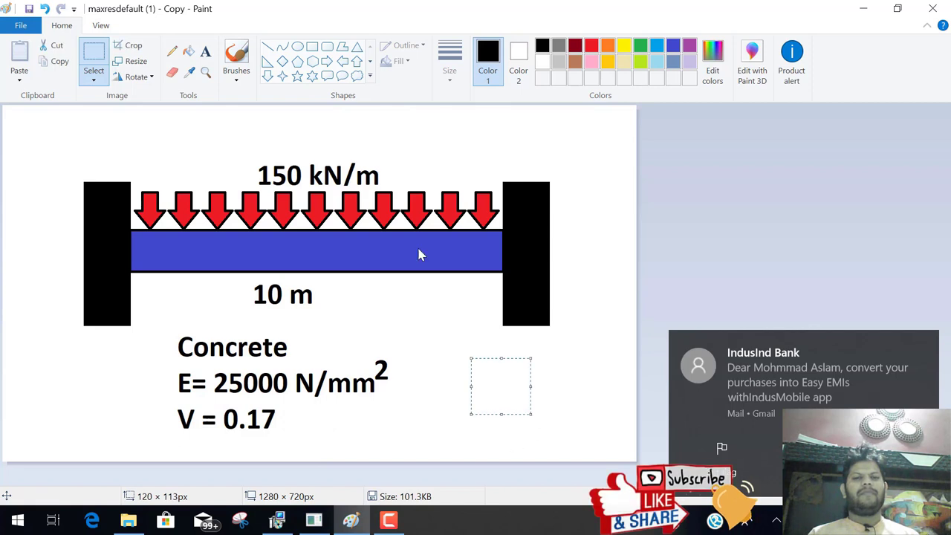
left_click(312, 46)
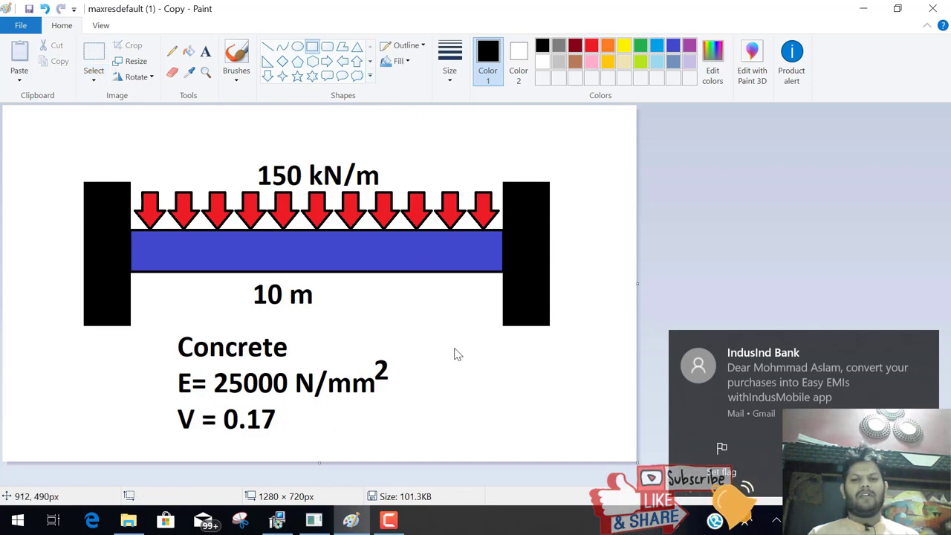
left_click_drag(454, 347, 516, 422)
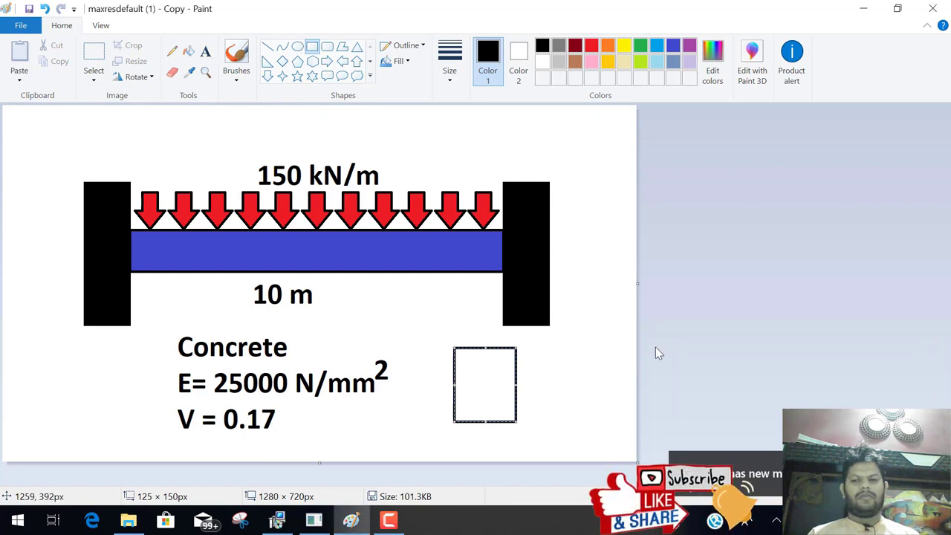
left_click(480, 444)
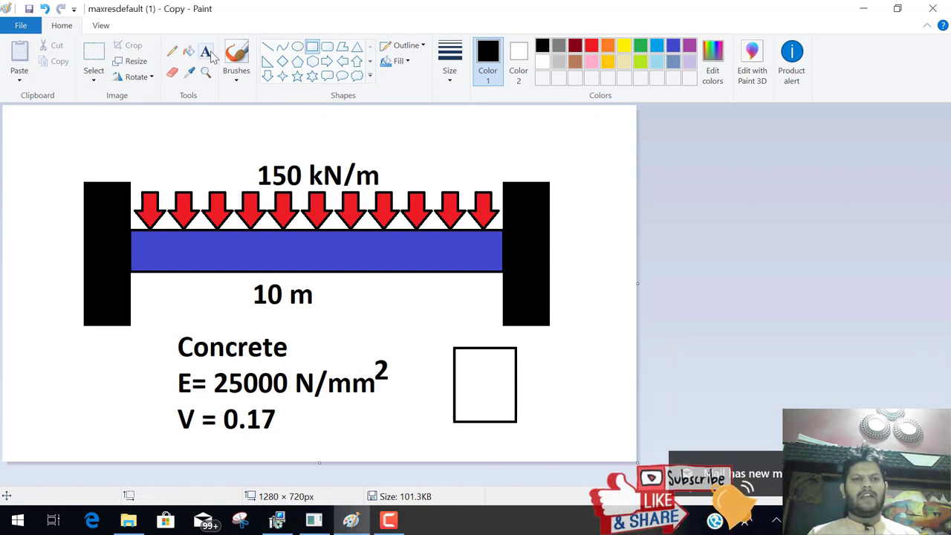
Label the rectangle '300 mm' below and '600 mm' beside it
left_click(206, 50)
left_click(496, 446)
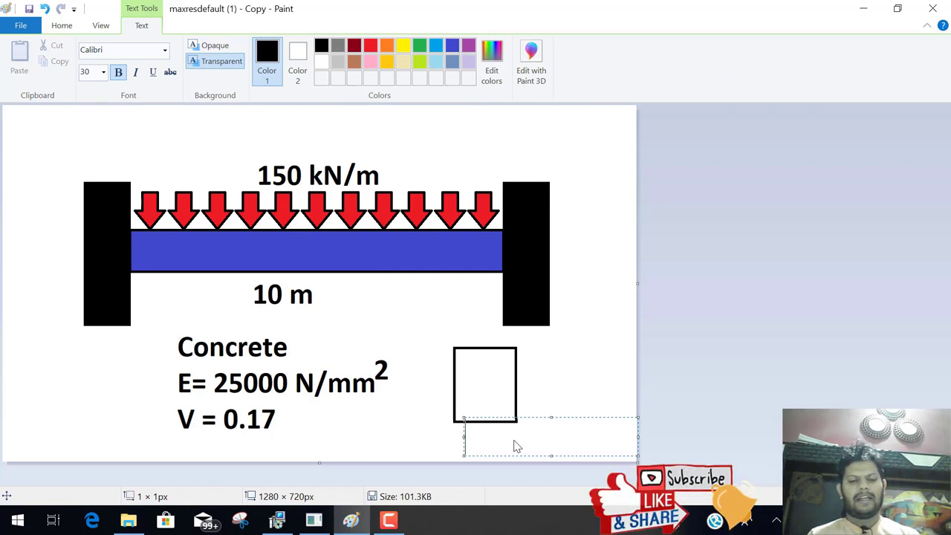
type("300 mm")
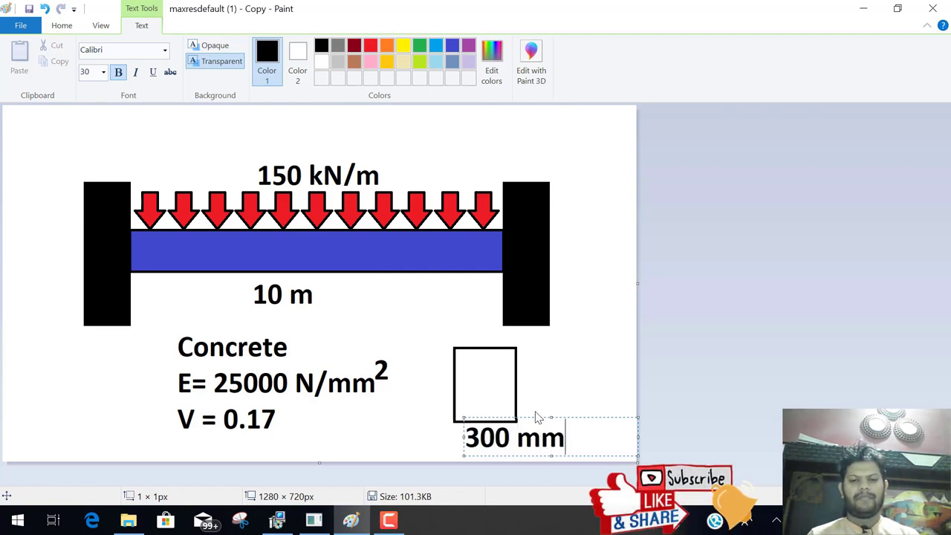
left_click(537, 374)
left_click(535, 387)
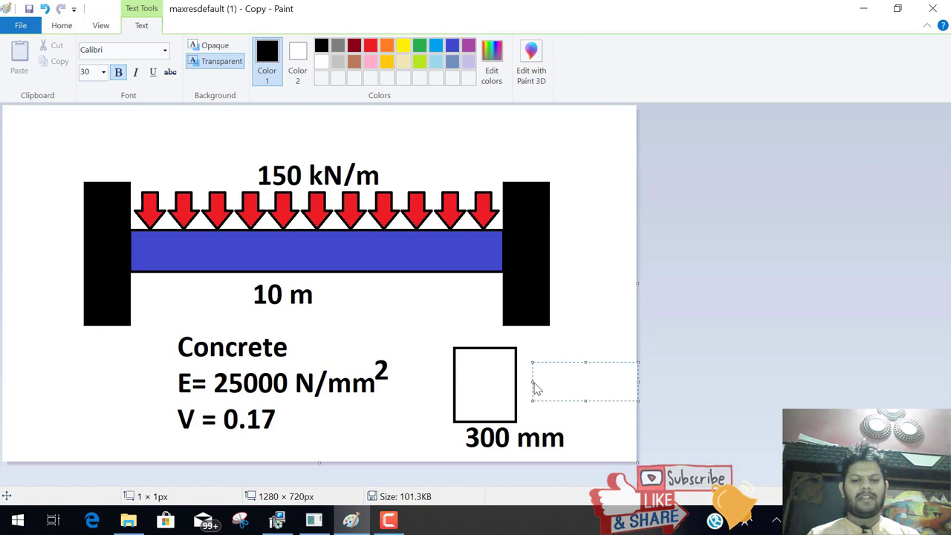
type("600 mm")
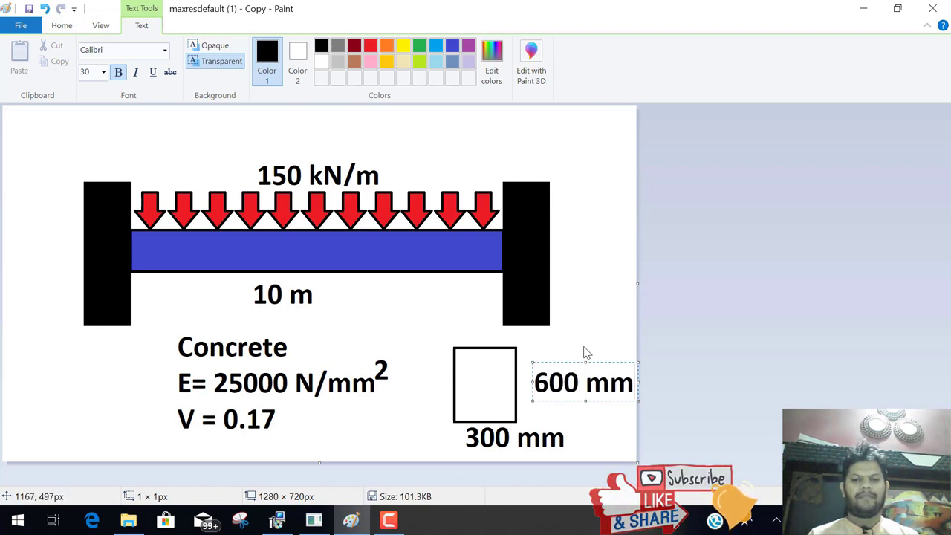
left_click(599, 322)
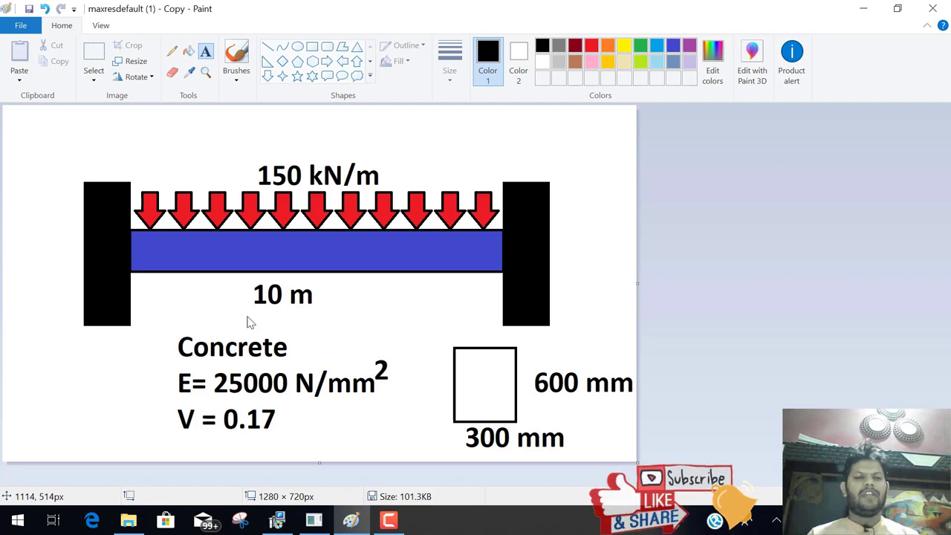
left_click_drag(257, 312, 311, 312)
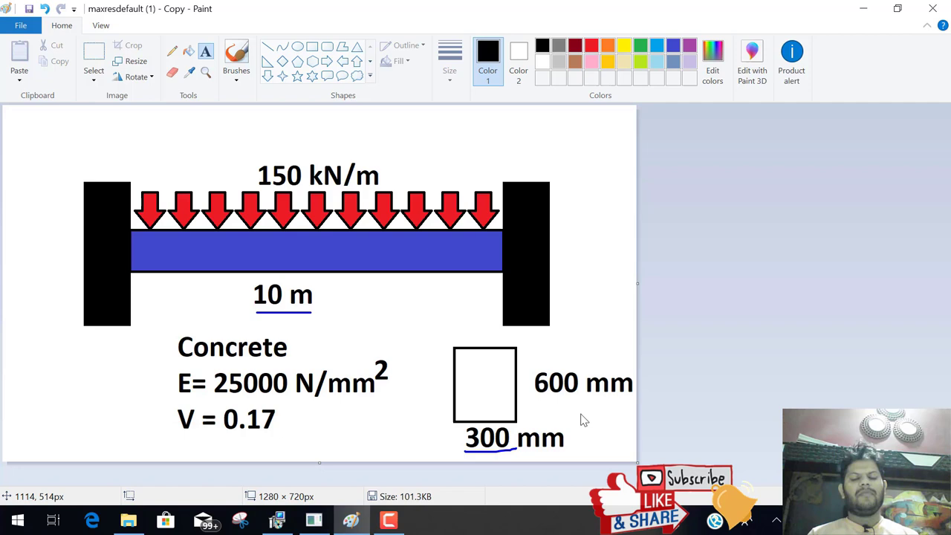
left_click_drag(538, 401, 596, 401)
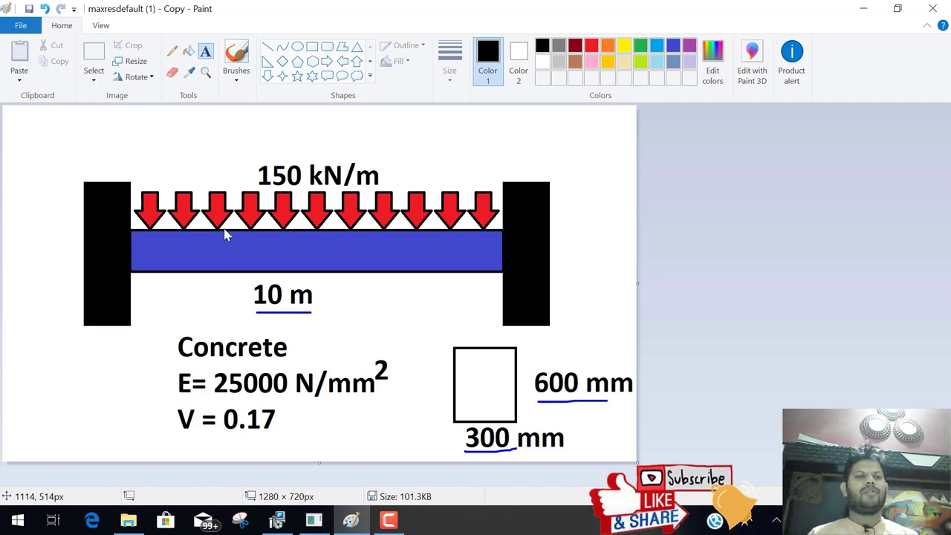
left_click_drag(116, 168, 169, 130)
left_click_drag(567, 164, 609, 161)
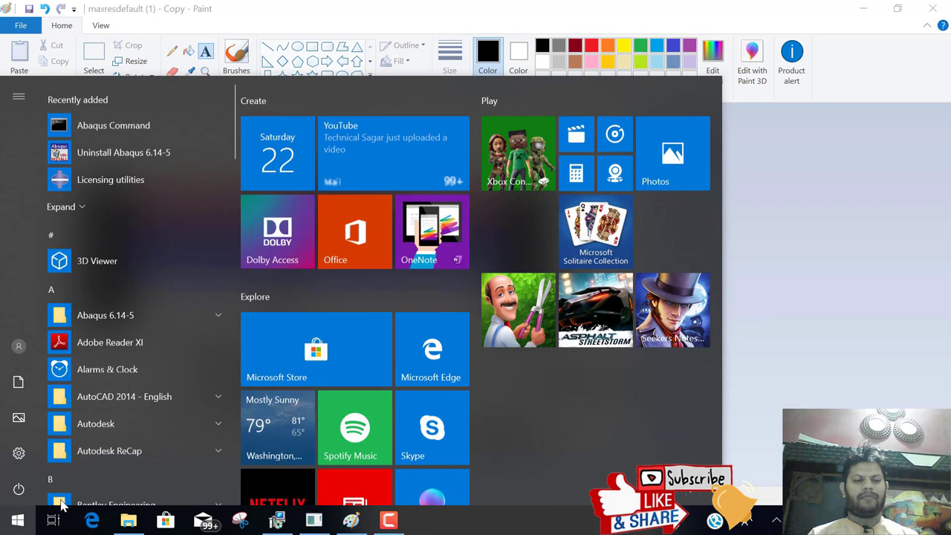
Launch Abaqus CAE from a Start search for 'aba', then minimize the console and Paint
type("aba")
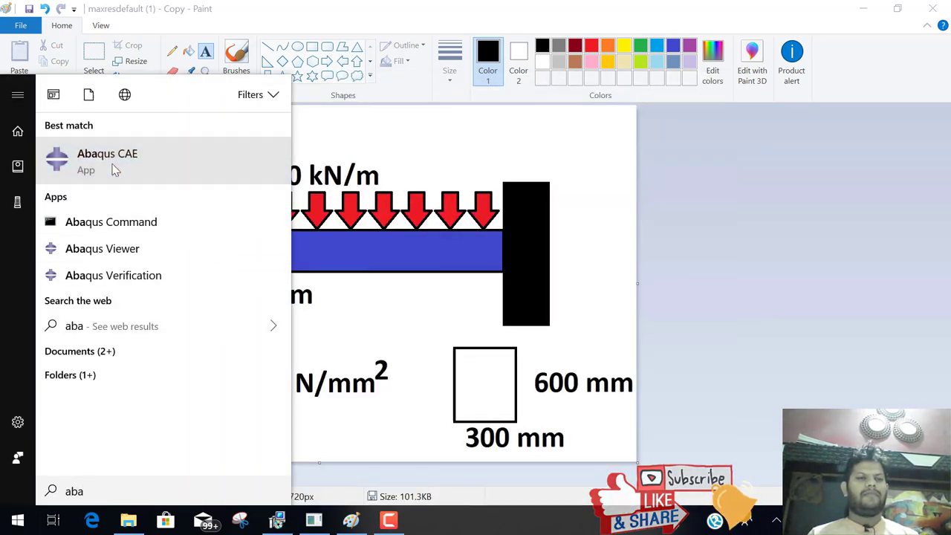
left_click(113, 168)
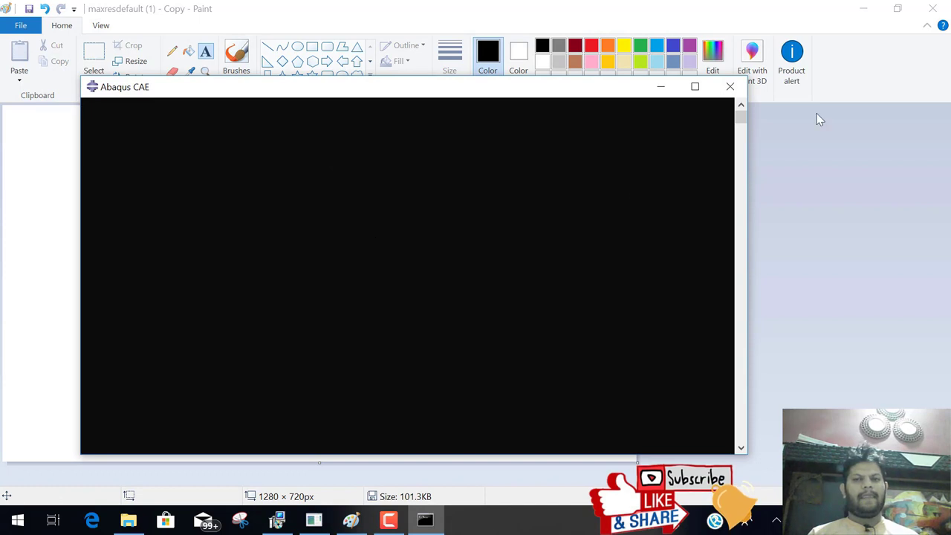
left_click(661, 86)
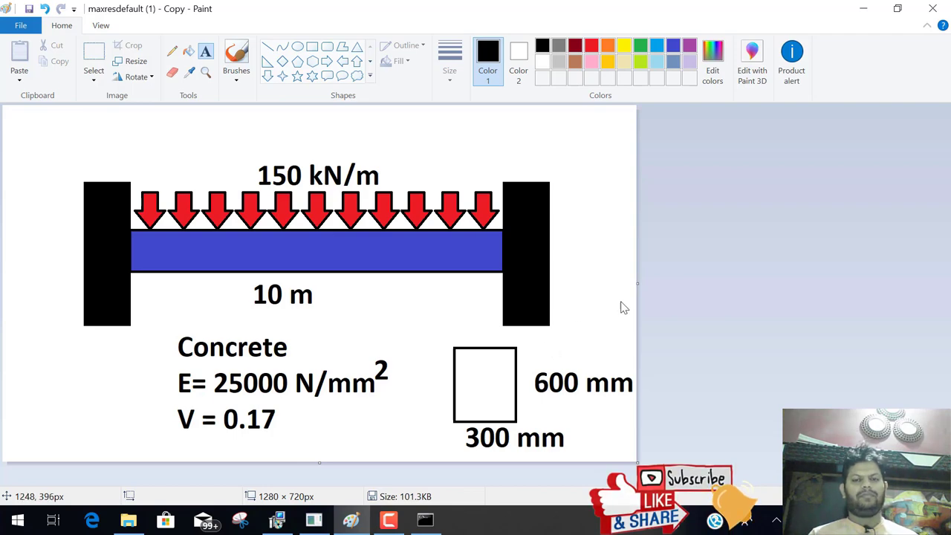
left_click(860, 19)
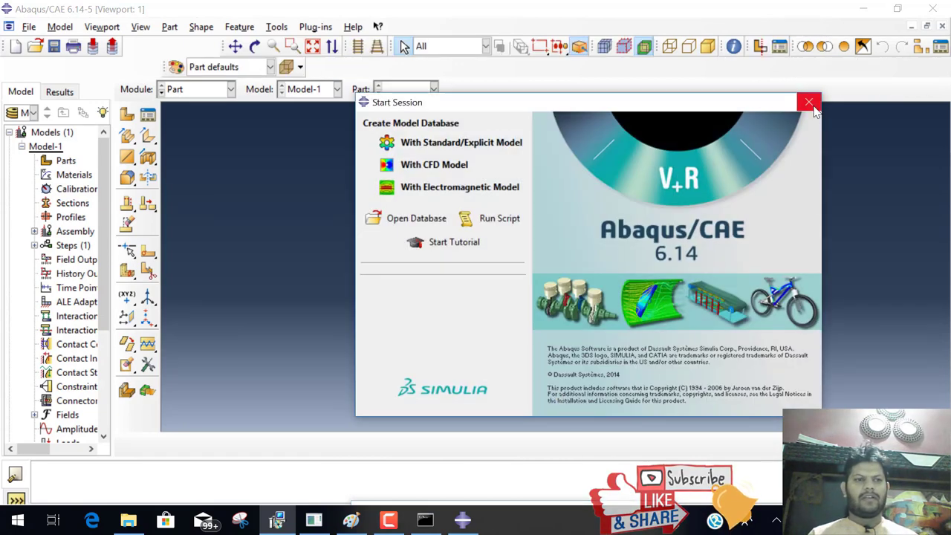
Close the Start Session, keep the Part module, and start a new part from the model tree
left_click(809, 102)
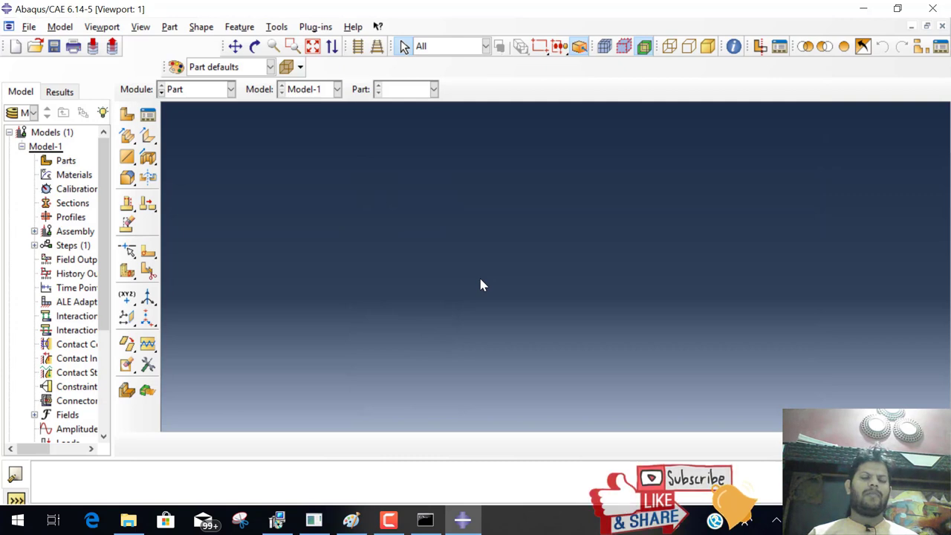
left_click(231, 89)
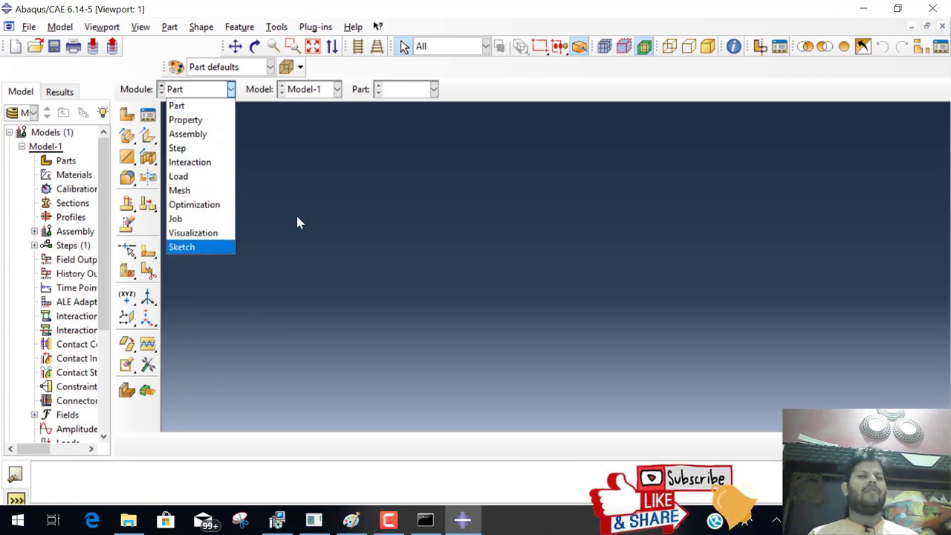
left_click(501, 89)
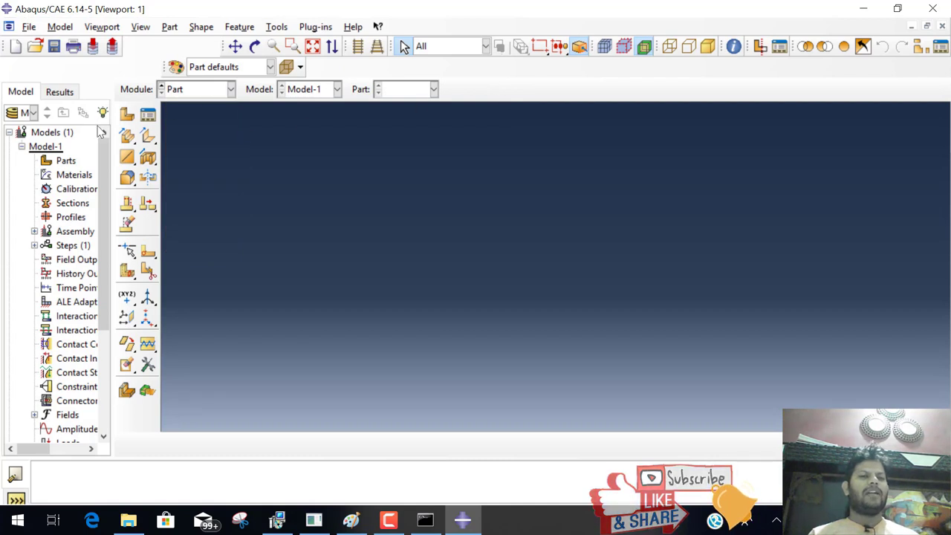
double_click(66, 161)
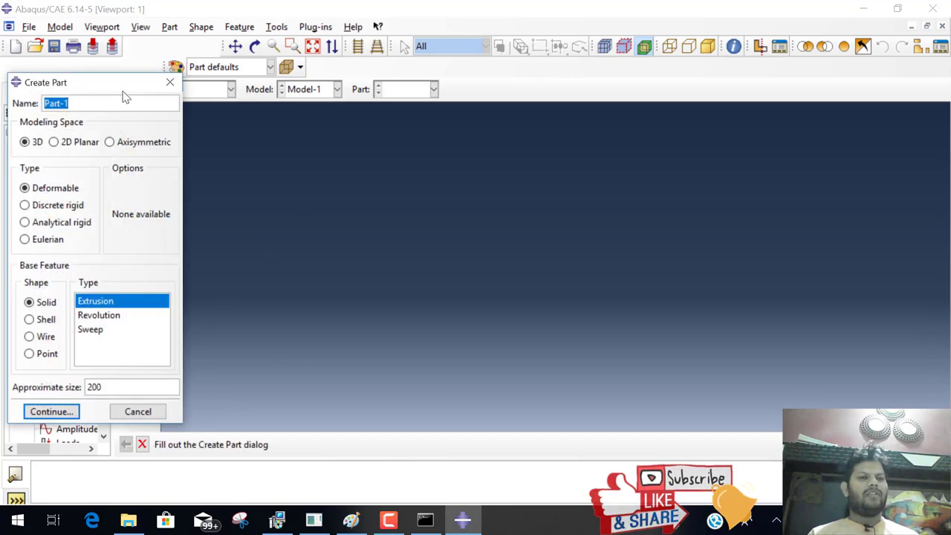
Accept 3D, Deformable, Solid, Extrusion with approximate size 200 and continue to the sketcher
left_click_drag(124, 93, 374, 80)
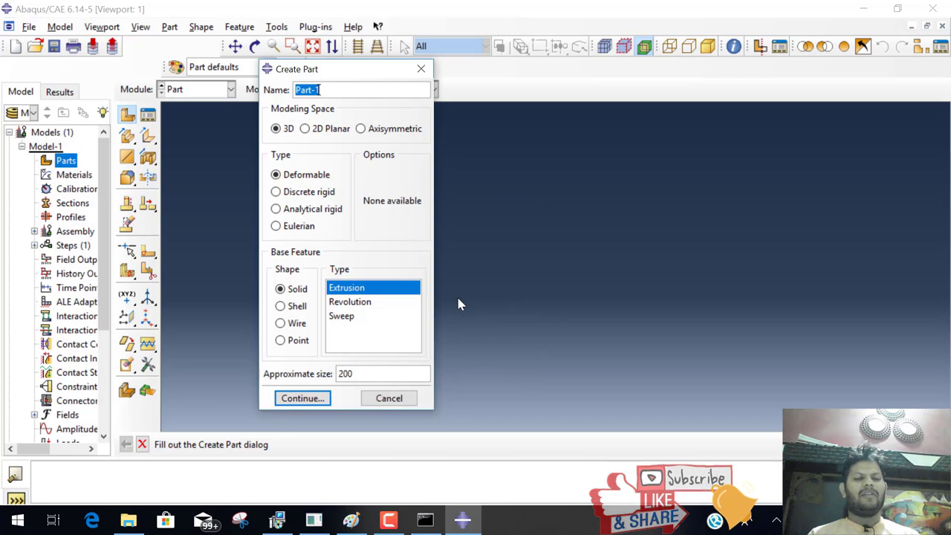
left_click(303, 399)
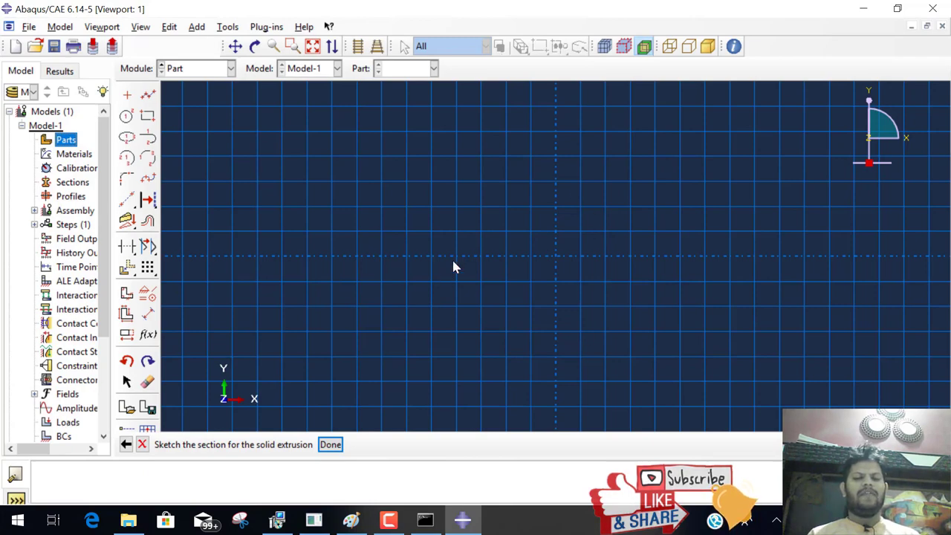
Select the Create Lines: Rectangle tool on the empty section sketch
scroll(475, 259, "up", 2)
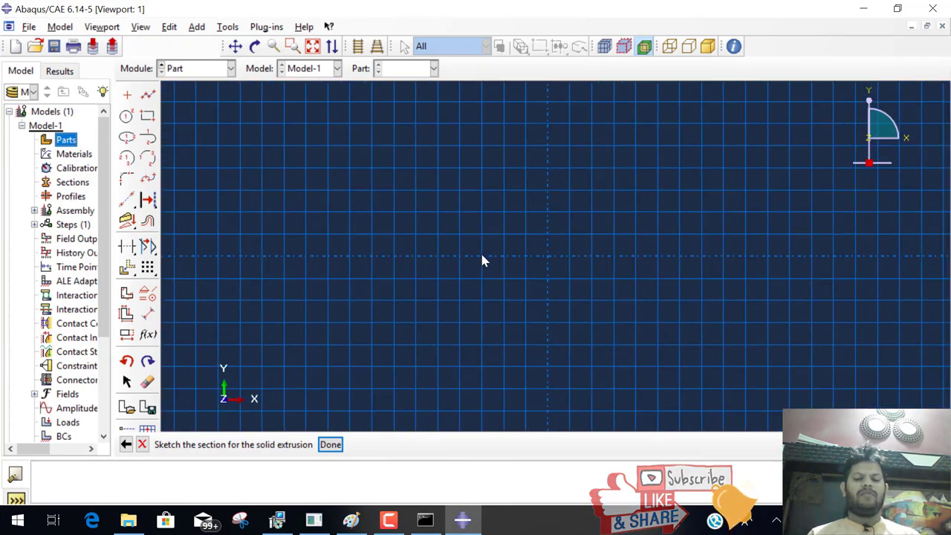
scroll(482, 260, "down", 2)
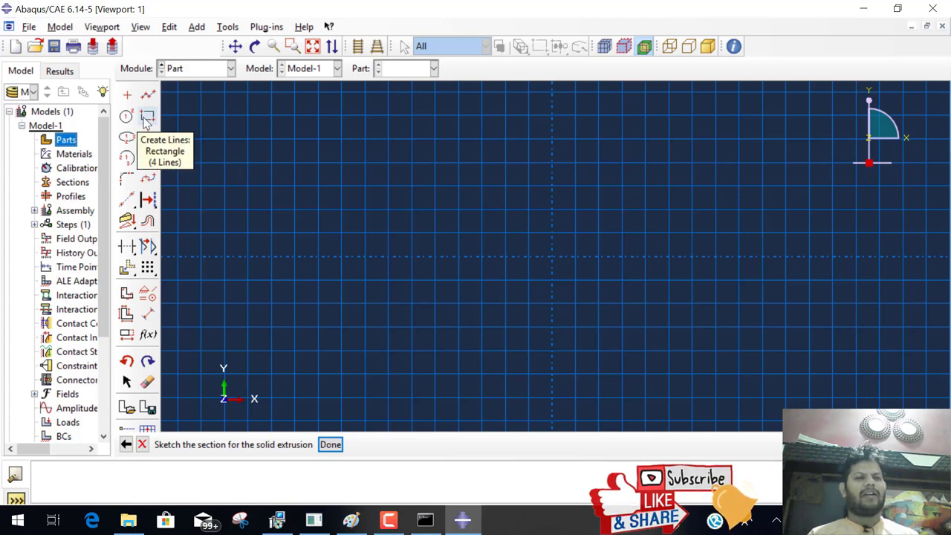
left_click(146, 117)
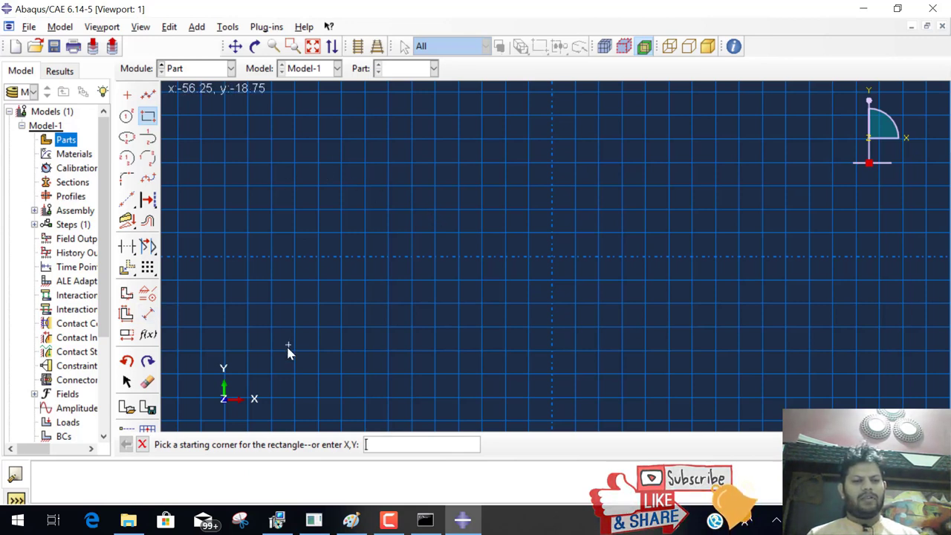
Search 'mouse' in Start, open the Mouse settings page, then close it
left_click(17, 520)
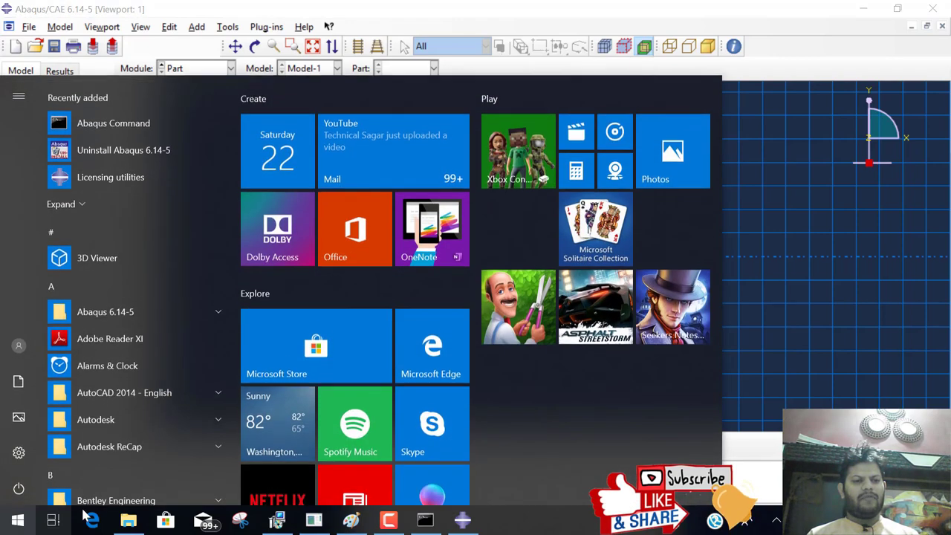
type("mo")
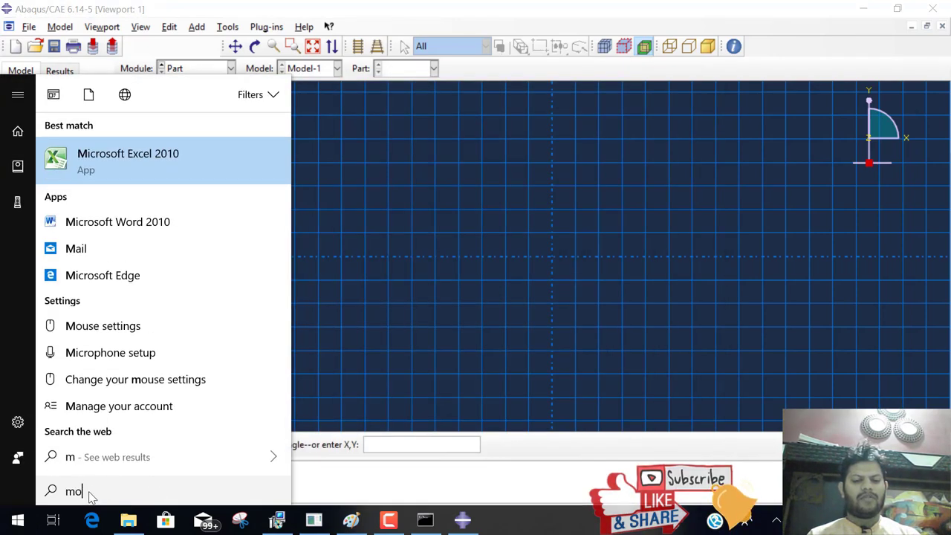
type("uae")
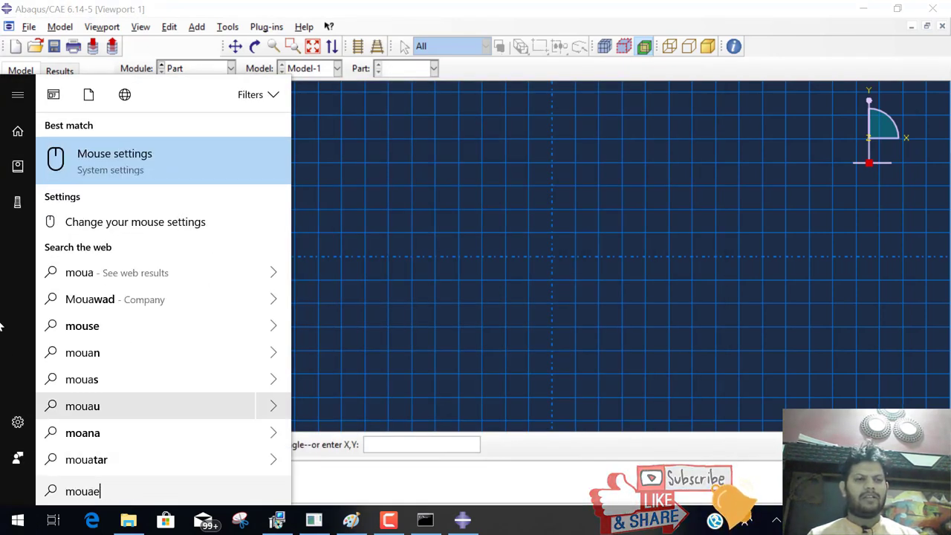
key("BackSpace")
key("BackSpace")
type("s")
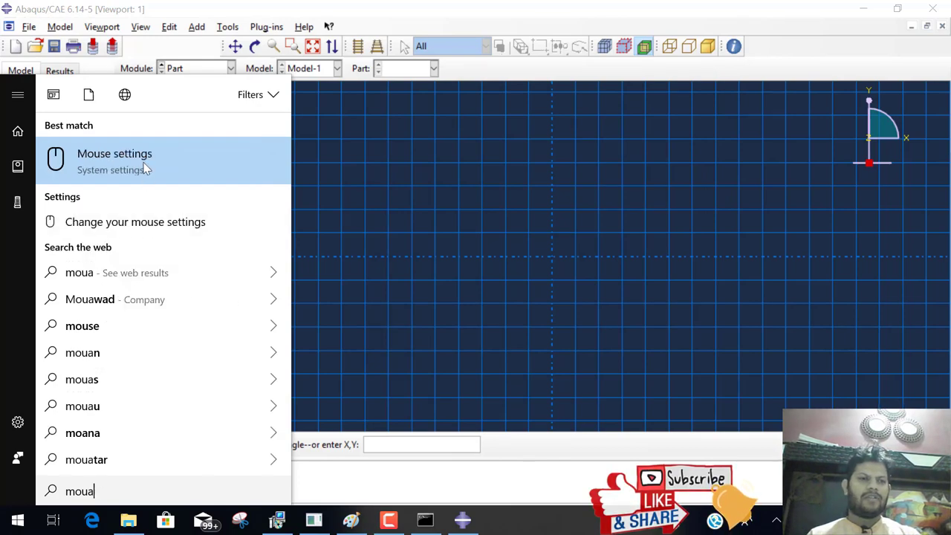
left_click(166, 179)
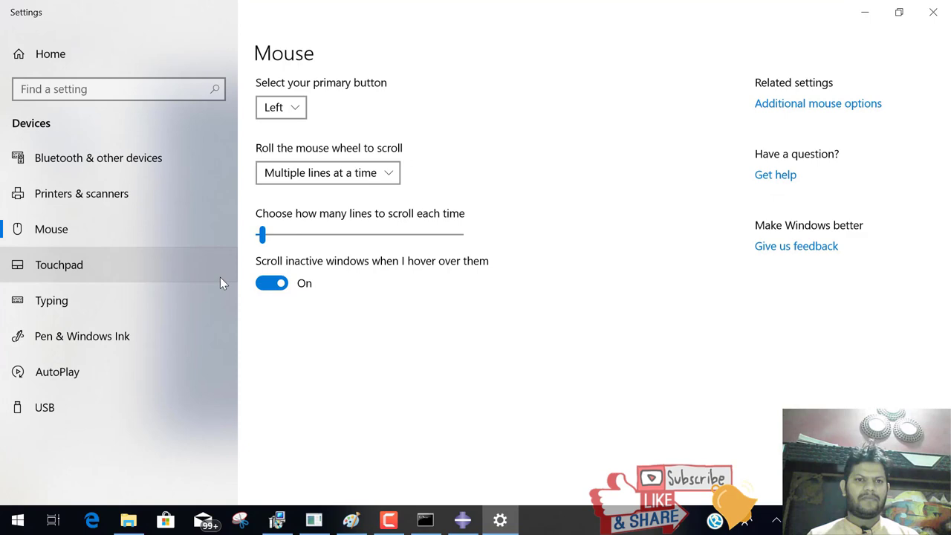
left_click(933, 12)
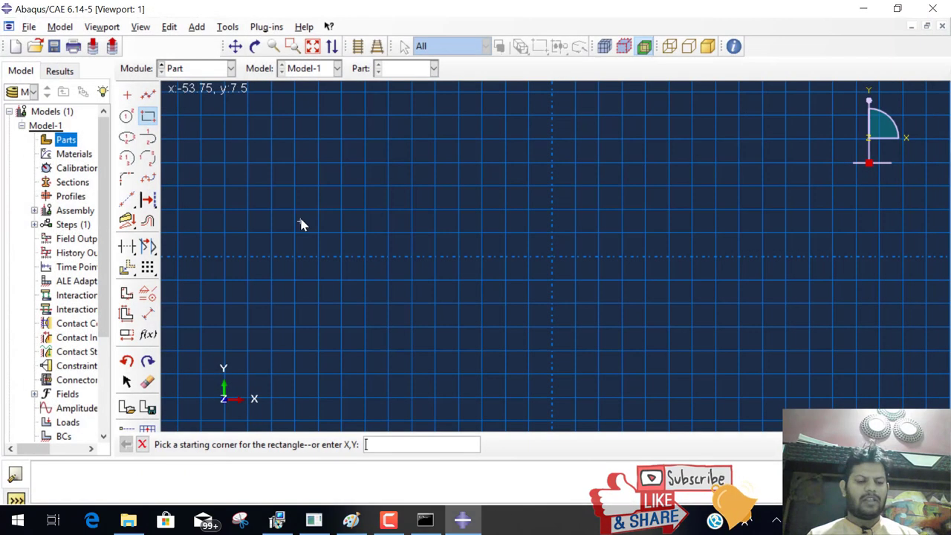
Search 'mouse' twice more, opening and closing the resulting Settings pages
key("super")
type("mo")
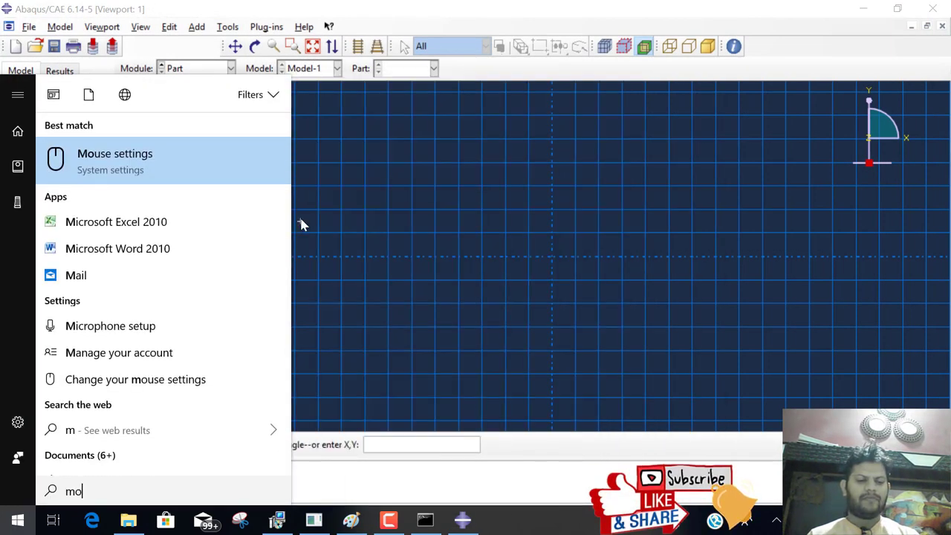
type("use")
left_click(163, 223)
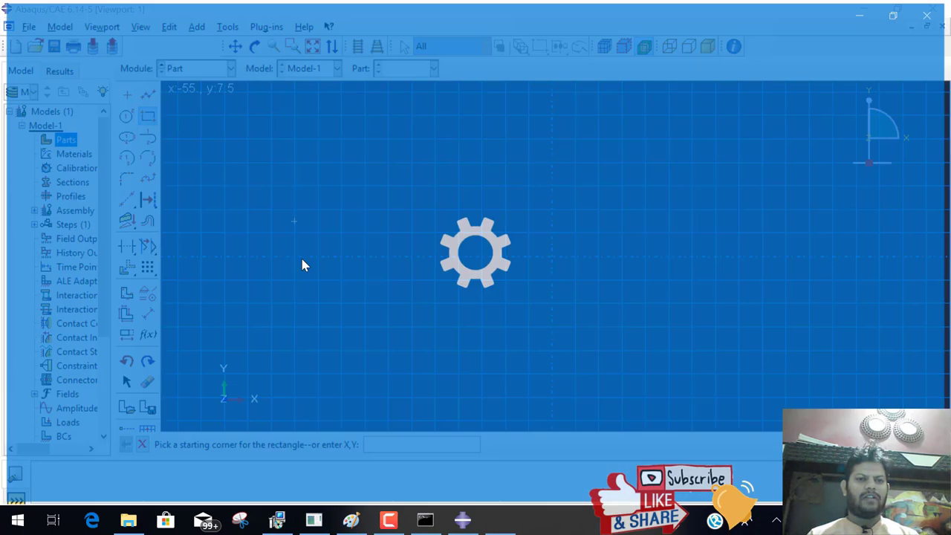
left_click(933, 10)
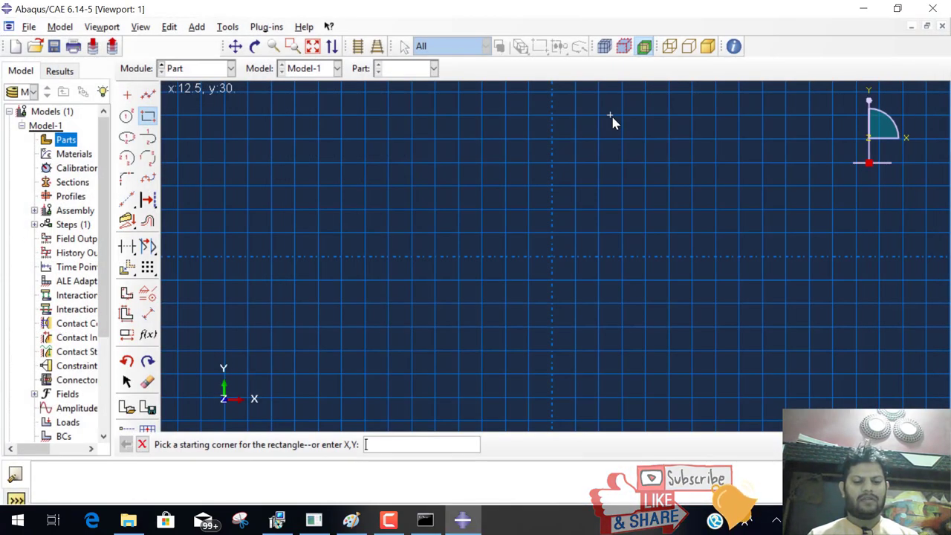
key("super")
type("mouse")
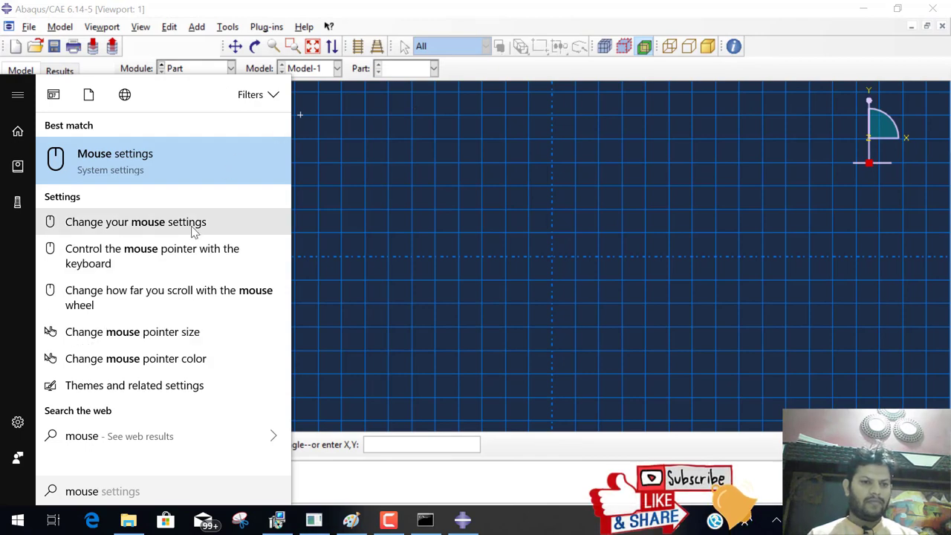
left_click(161, 340)
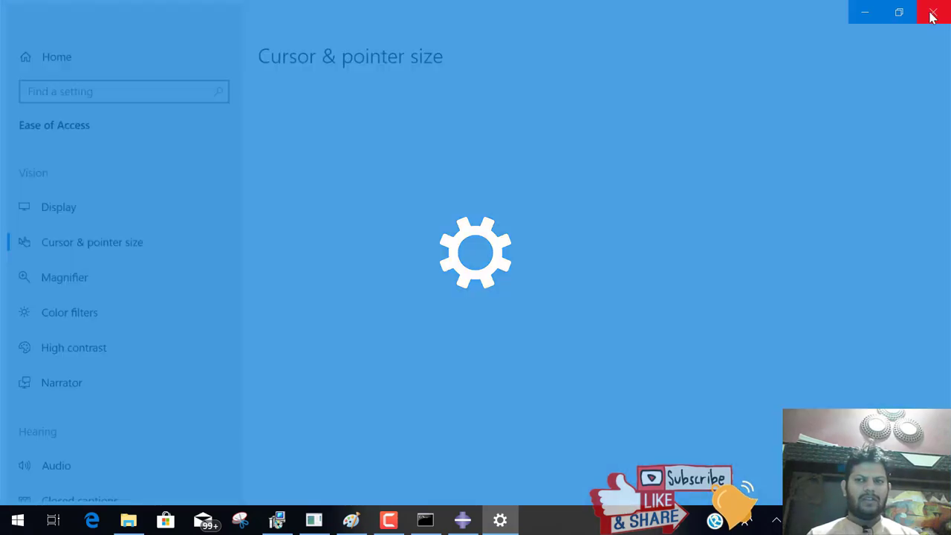
left_click(932, 16)
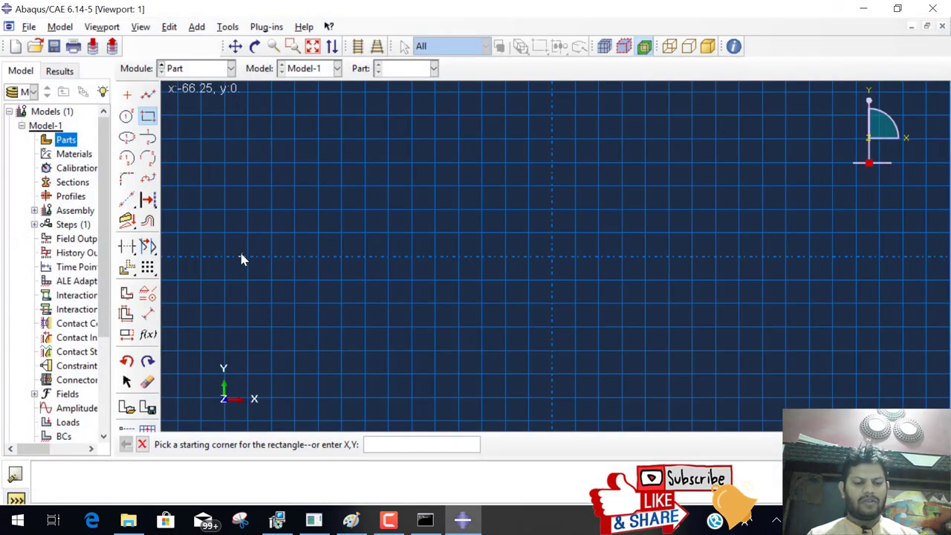
Reopen Mouse settings and enable 'Show location of pointer when I press CTRL' under Pointer Options
key("super")
type("mou")
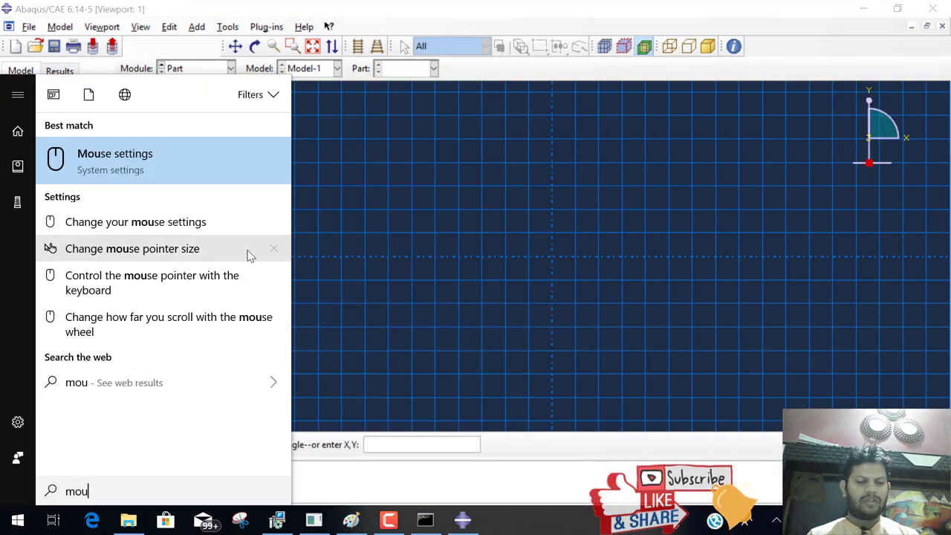
type("se")
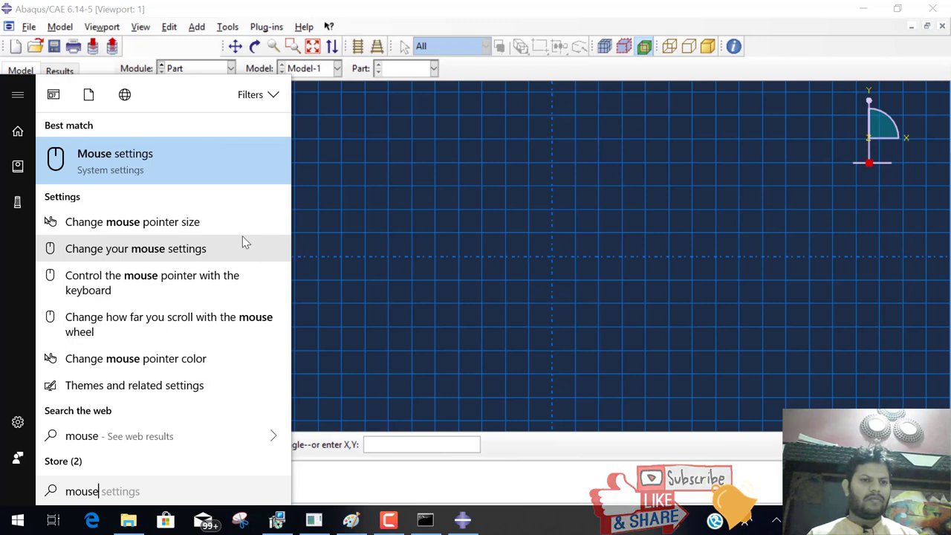
left_click(181, 253)
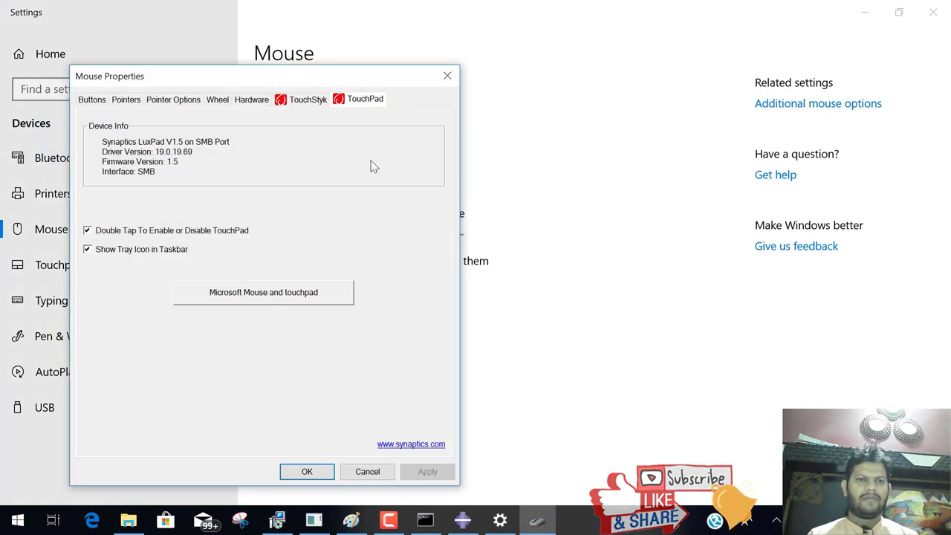
left_click(174, 100)
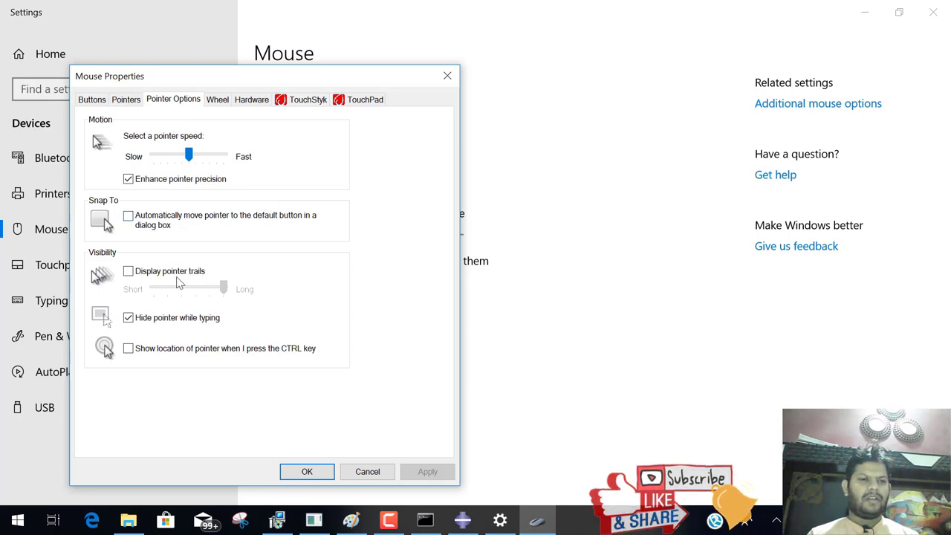
left_click(129, 348)
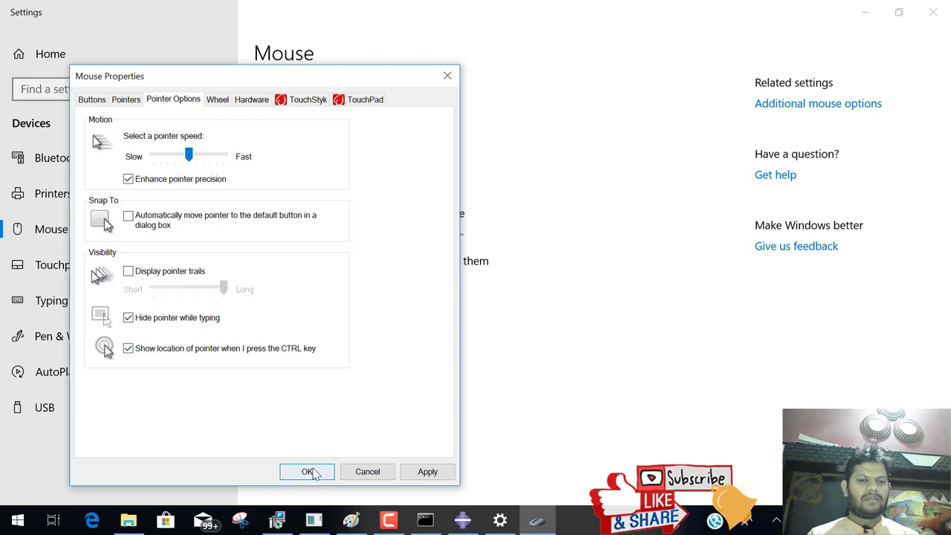
left_click(829, 72)
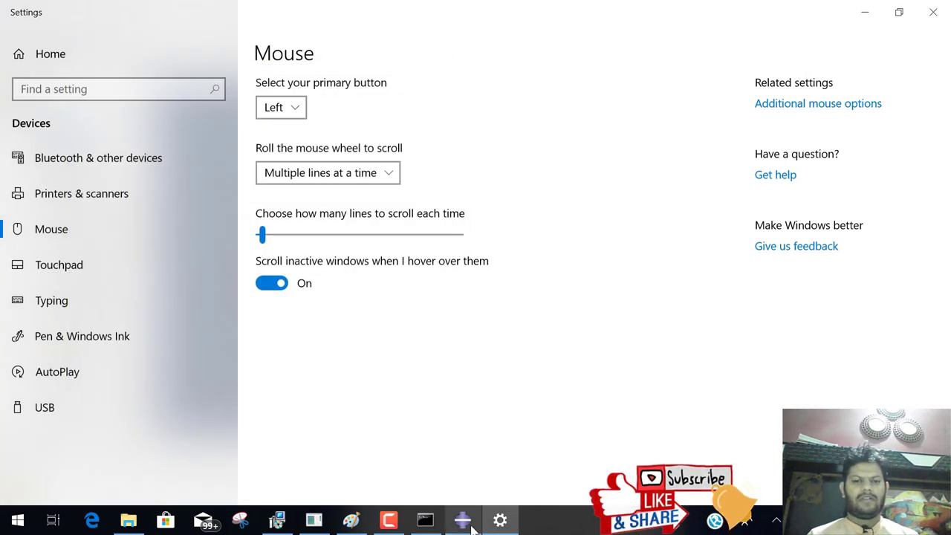
Return to Abaqus and test the Ctrl pointer-location feature
left_click(462, 520)
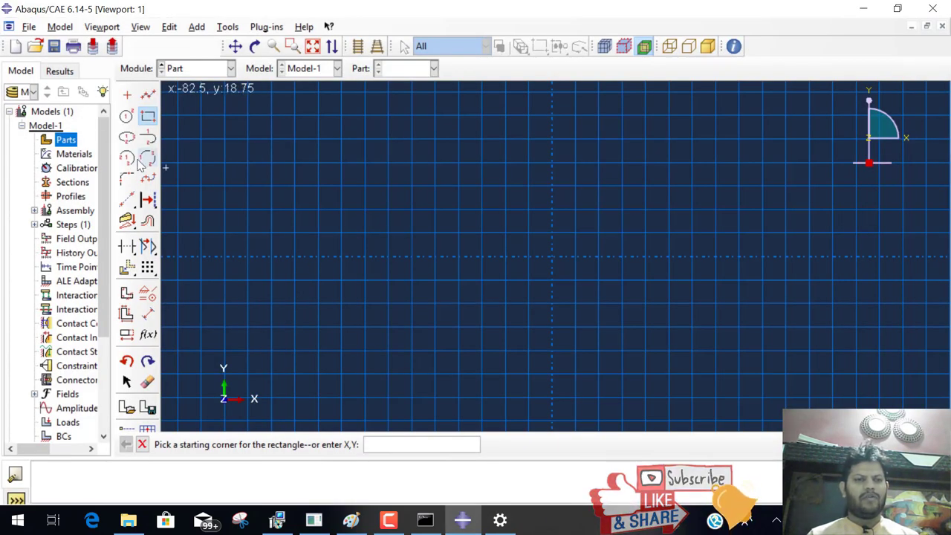
key("ctrl")
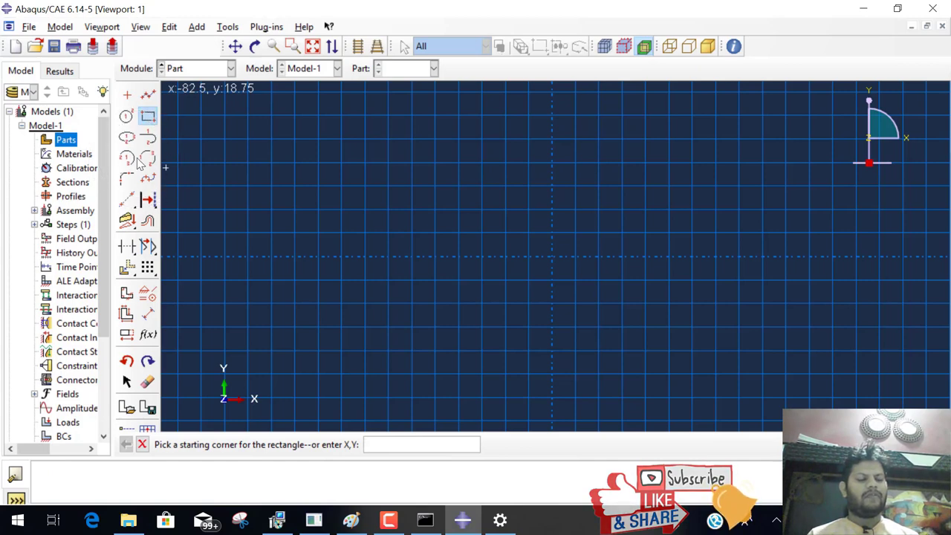
key("ctrl")
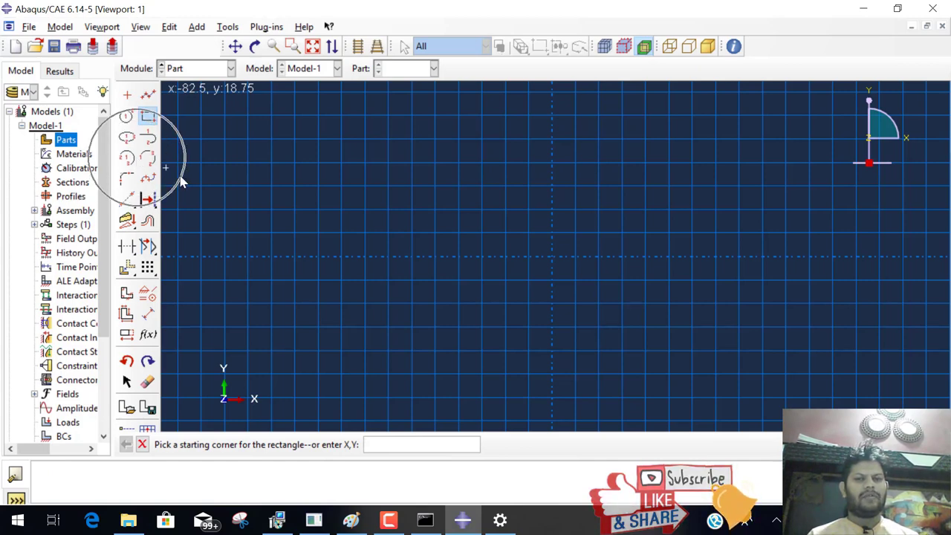
Sketch a rectangle from a point above-right of the origin to the origin
left_click(149, 117)
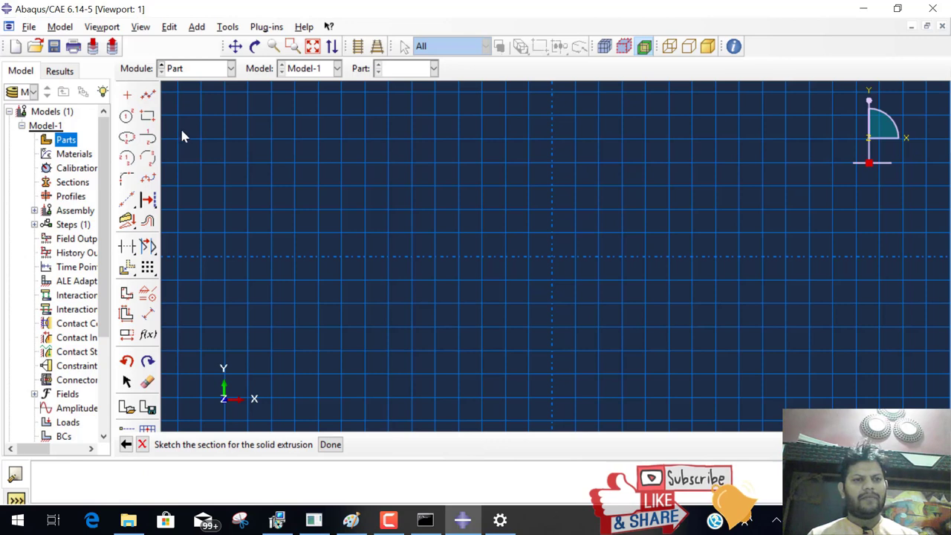
left_click(147, 116)
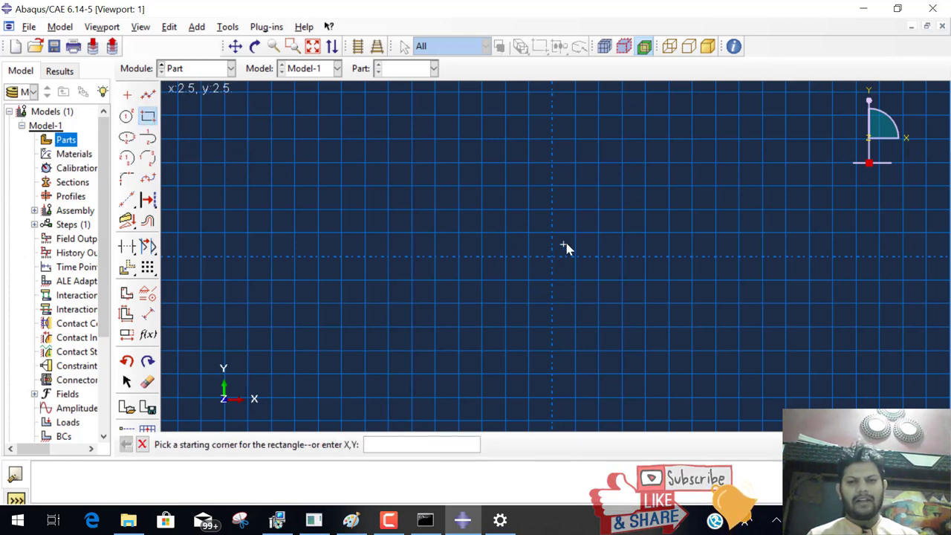
left_click(634, 197)
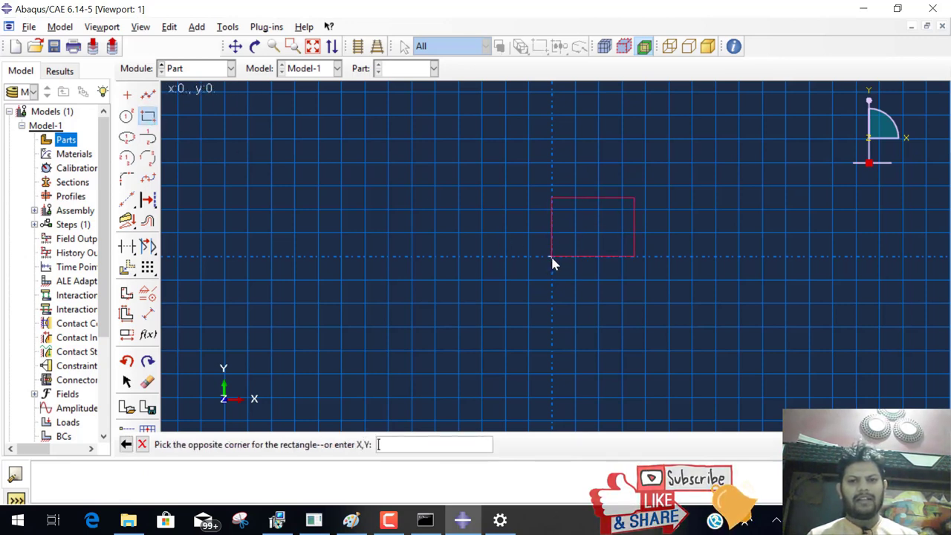
left_click(551, 258)
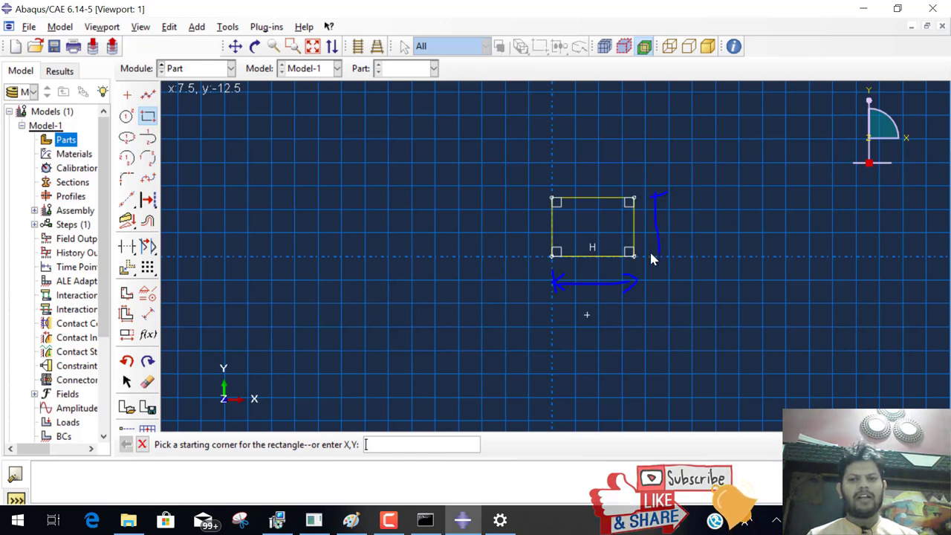
left_click_drag(697, 221, 698, 233)
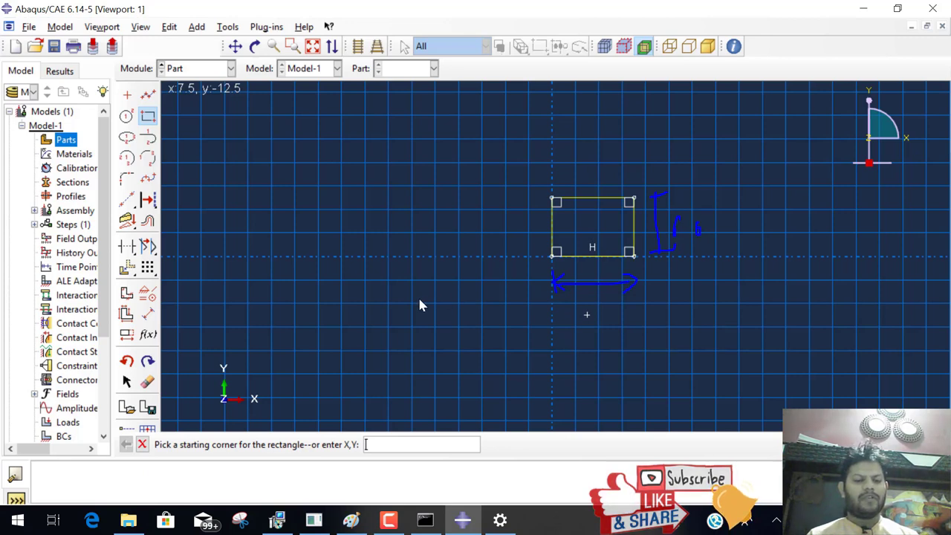
key("Escape")
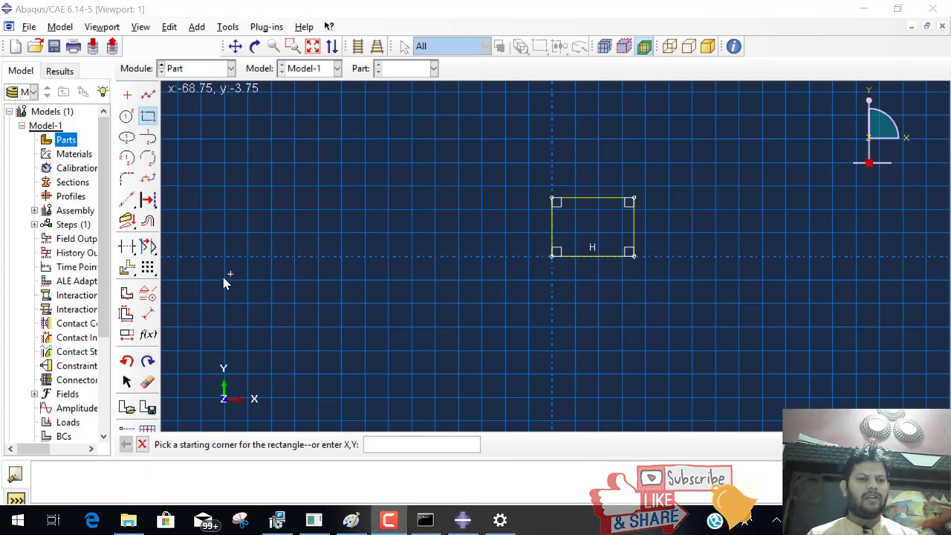
Dimension the rectangle's bottom edge to a length of 10
left_click(148, 315)
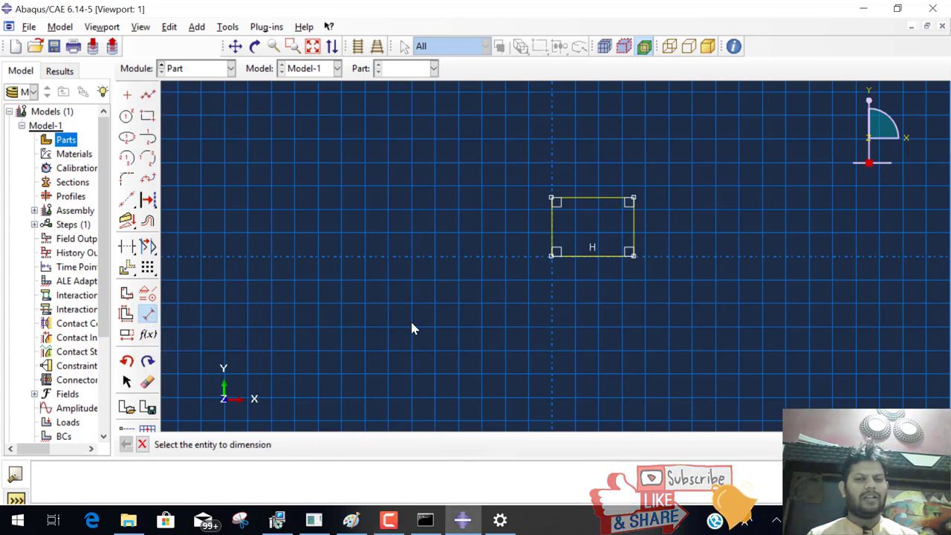
left_click(584, 257)
left_click(584, 278)
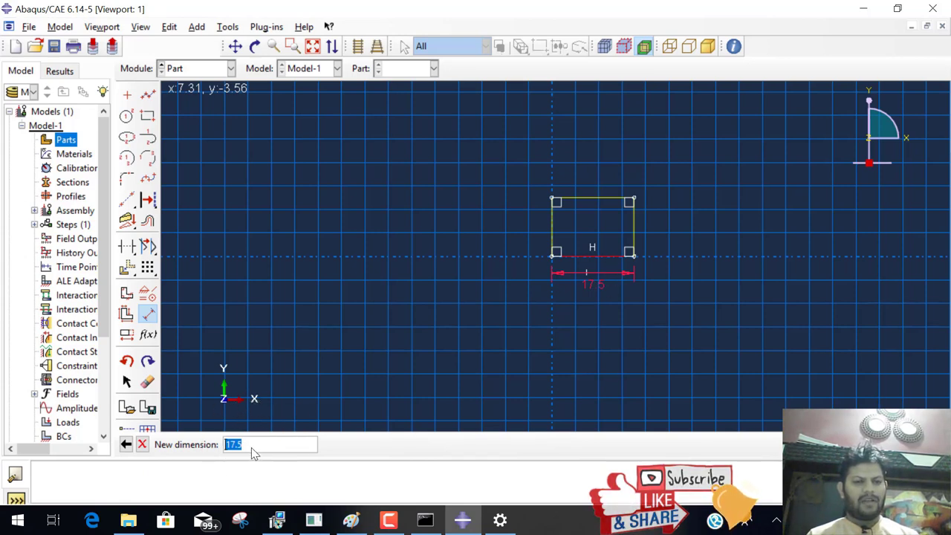
type("1")
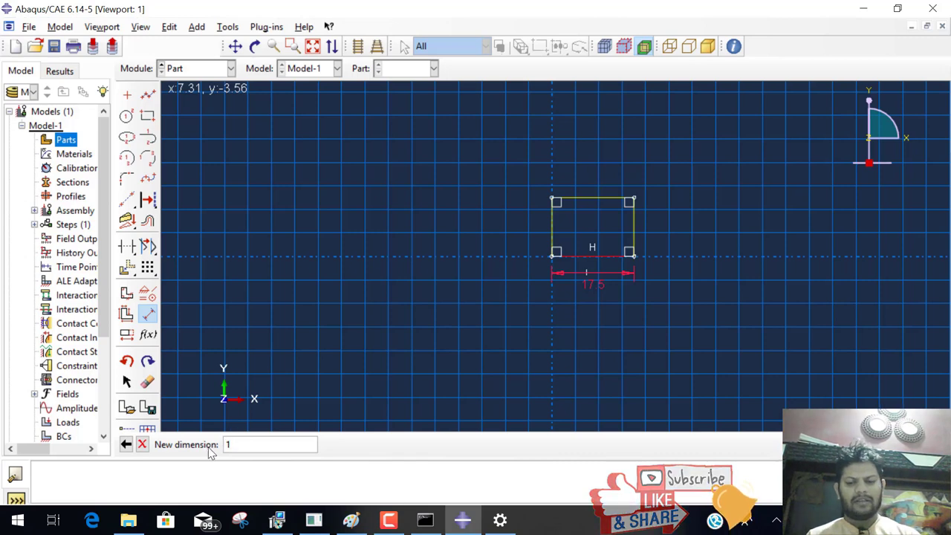
type("0")
key("Return")
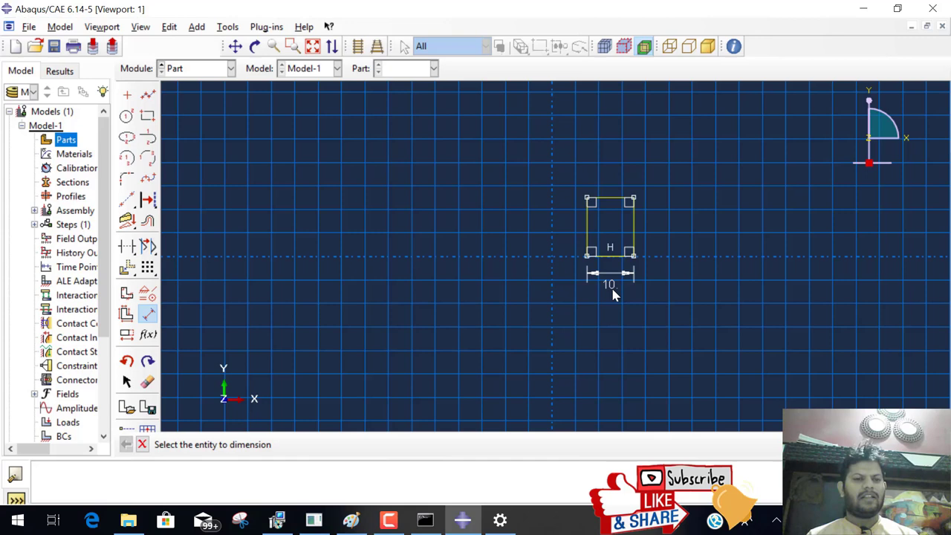
Dimension the rectangle's right edge to 0.6 and zoom to inspect the section
left_click(634, 231)
left_click(676, 233)
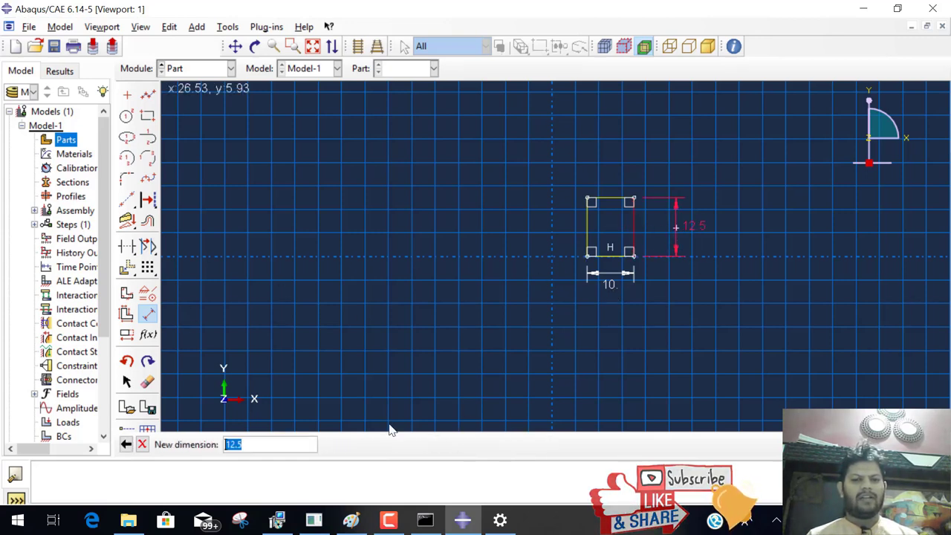
type("0")
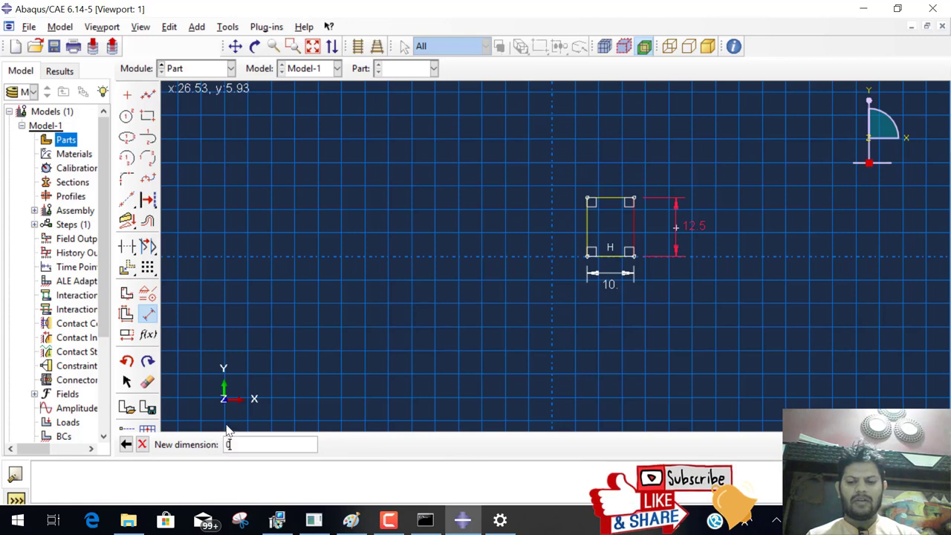
type(".6")
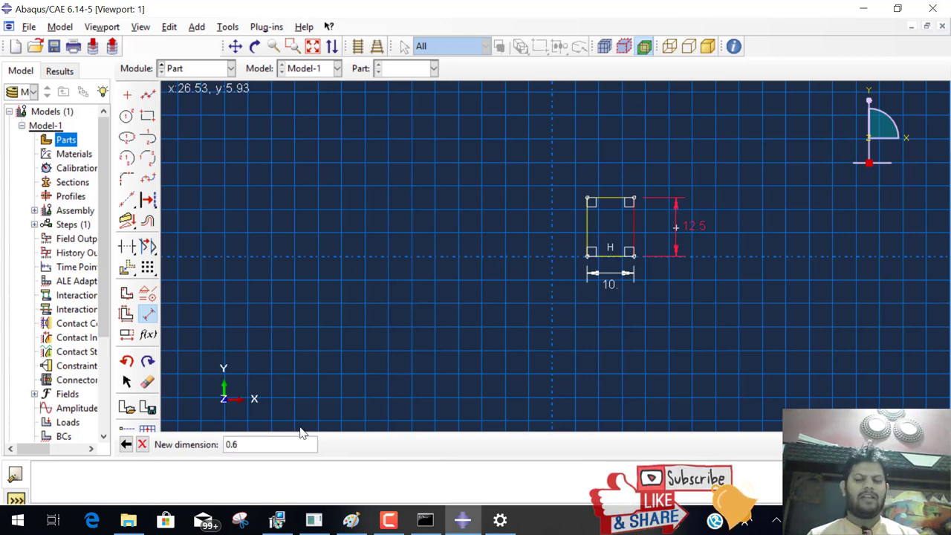
key("Return")
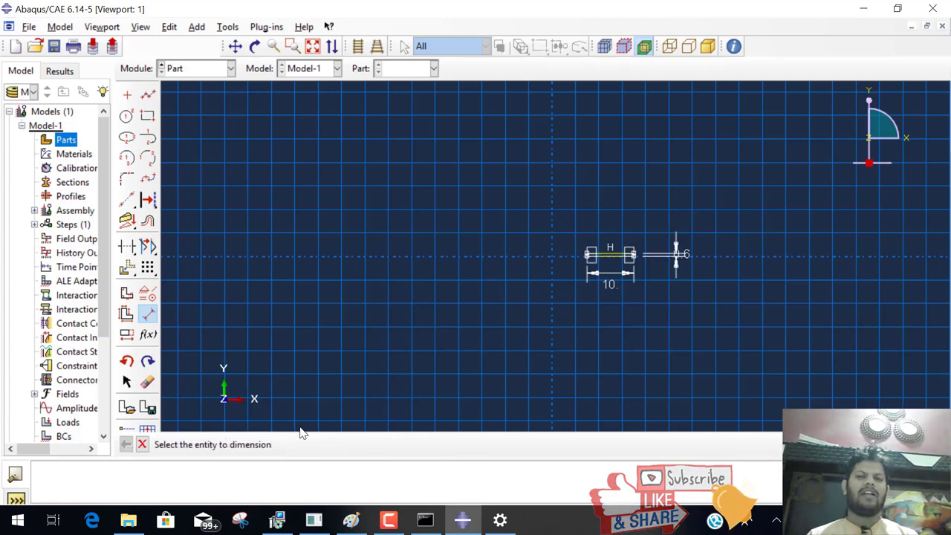
scroll(624, 285, "down", 8)
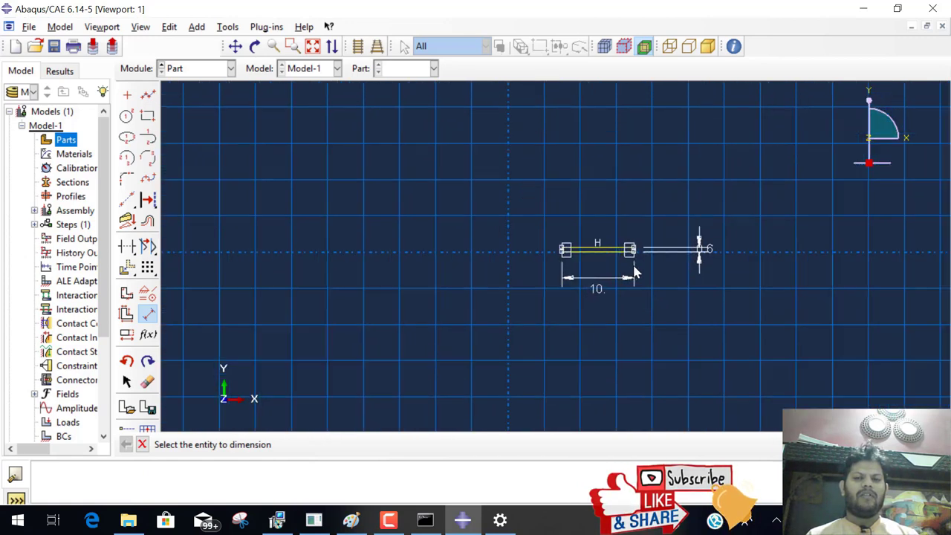
scroll(635, 268, "down", 2)
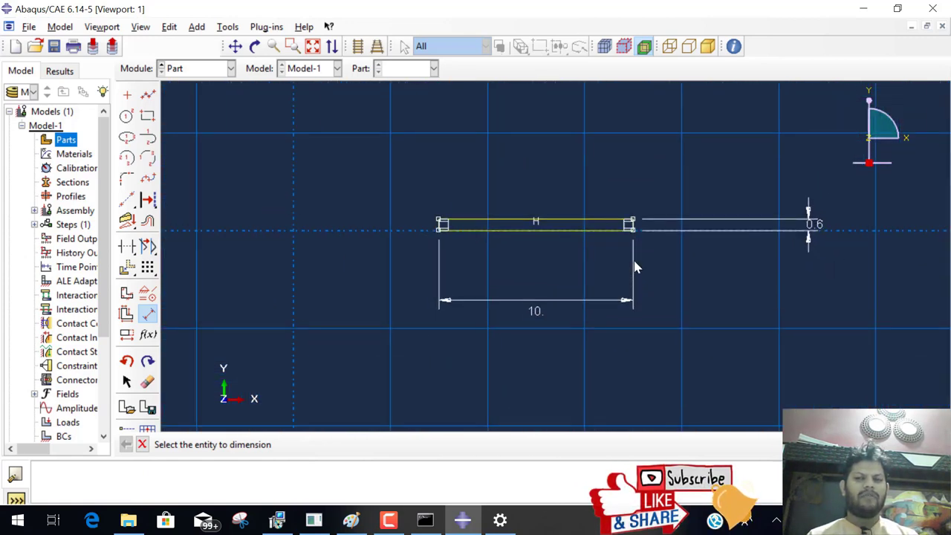
scroll(635, 267, "down", 1)
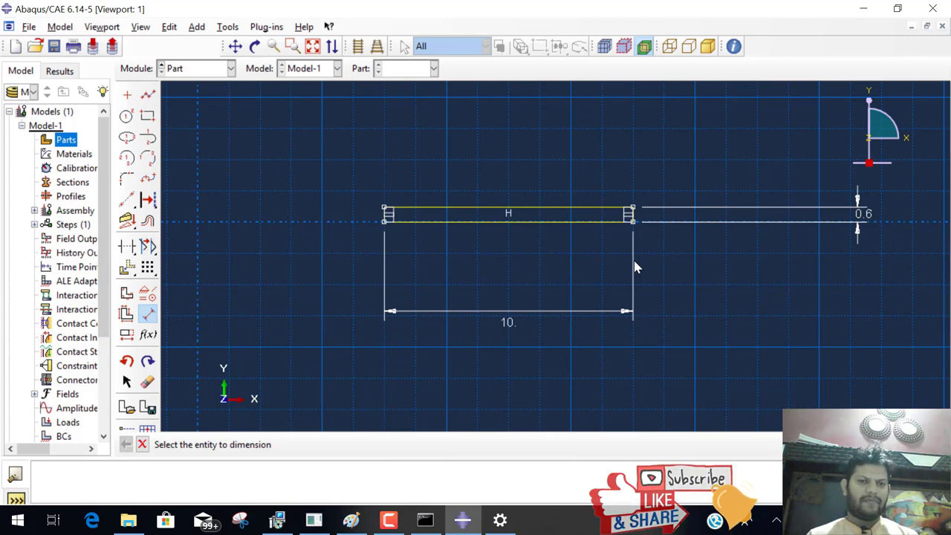
left_click(232, 69)
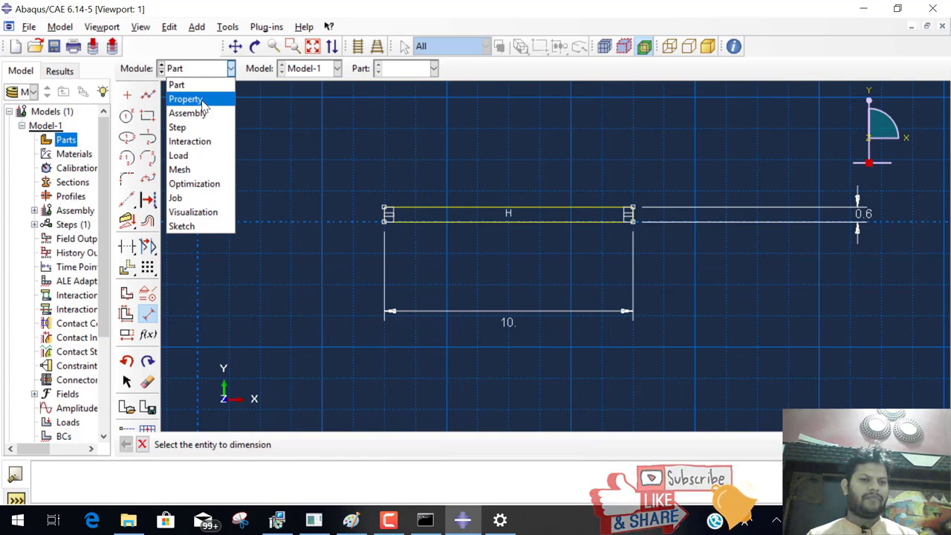
Cancel dimensioning, finish the sketch, and extrude the section to a depth of 0.3
left_click(229, 69)
right_click(302, 161)
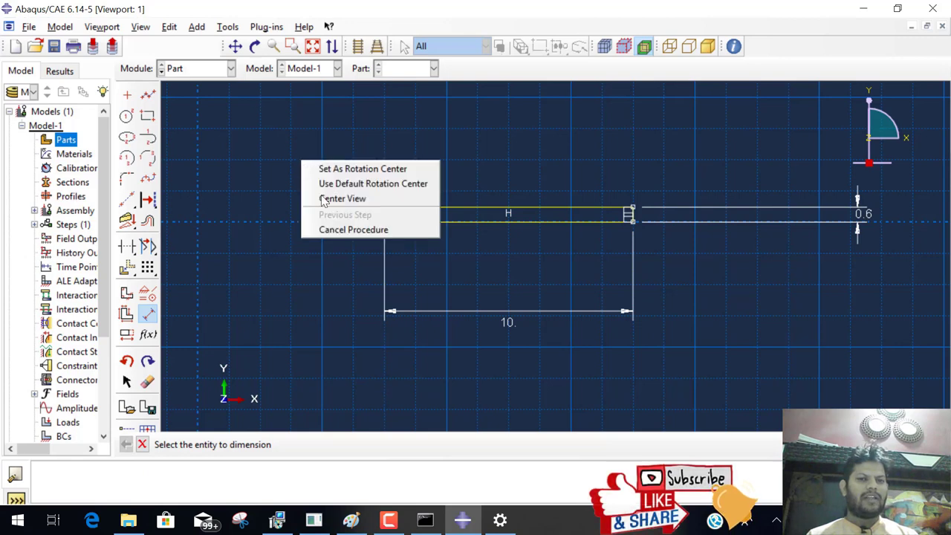
left_click(342, 228)
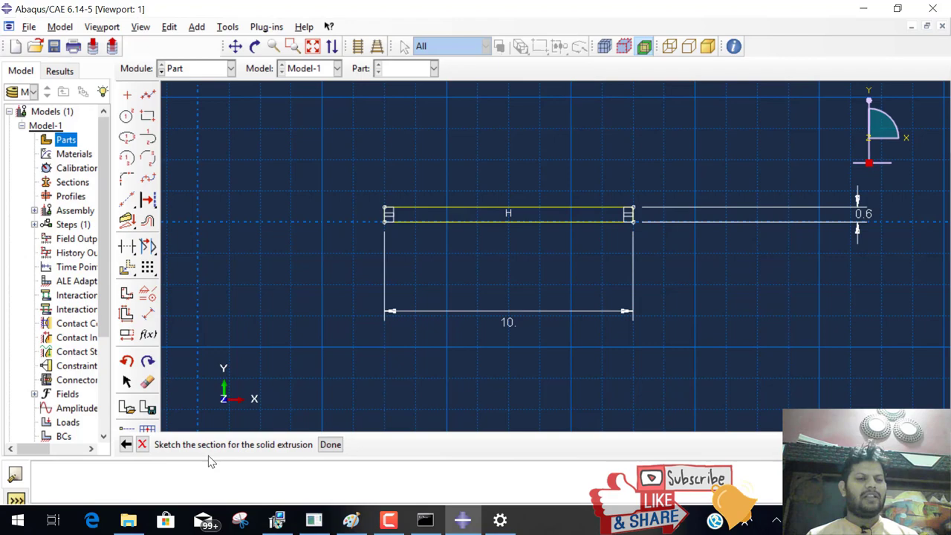
left_click(331, 445)
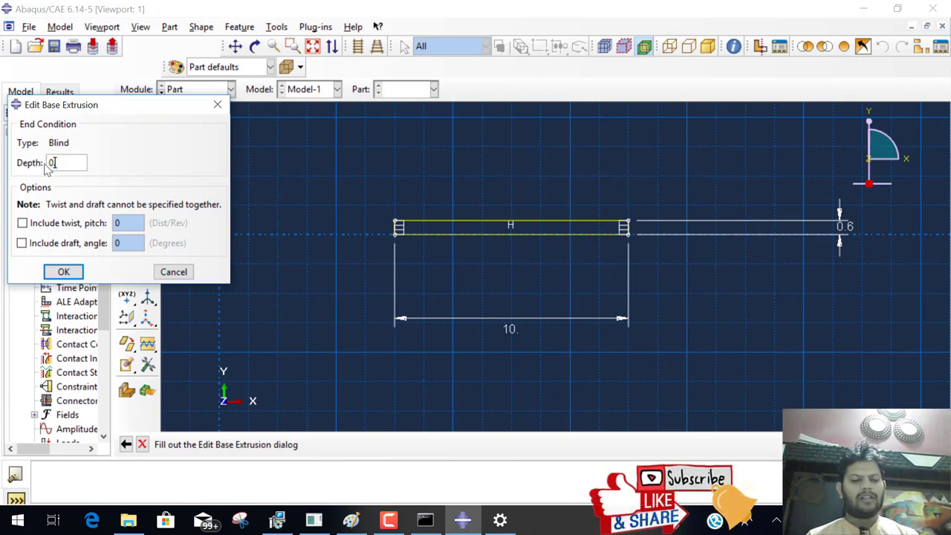
type("3")
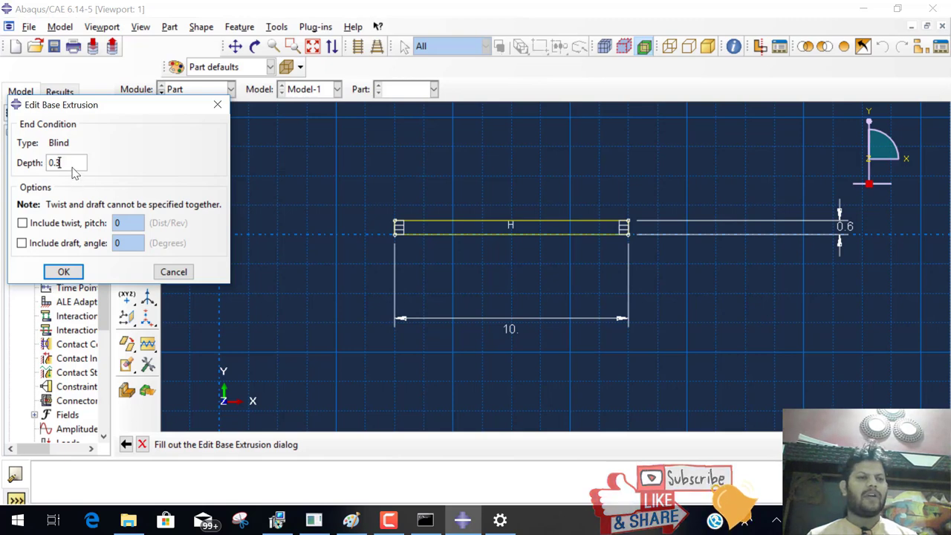
left_click(74, 274)
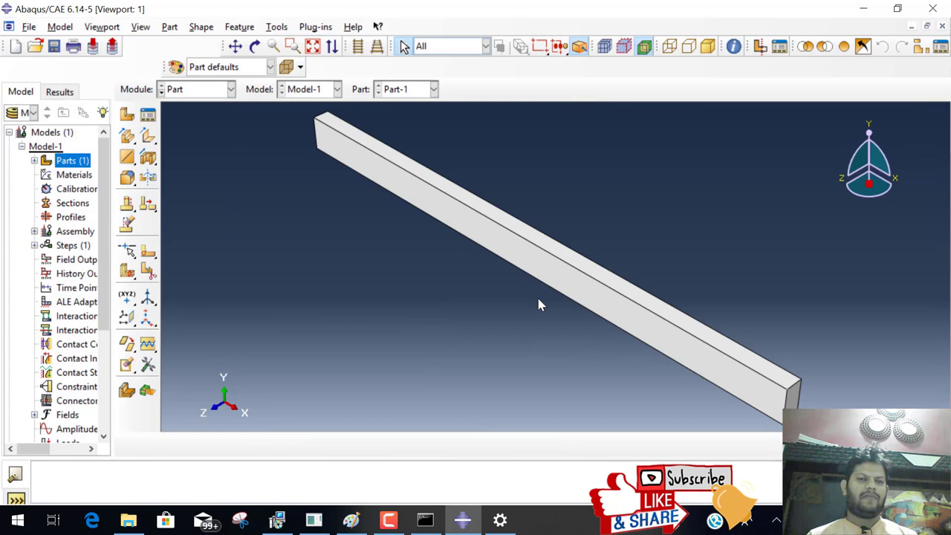
Switch to the Property module and create a new material named 'concrete'
left_click(230, 89)
left_click(201, 122)
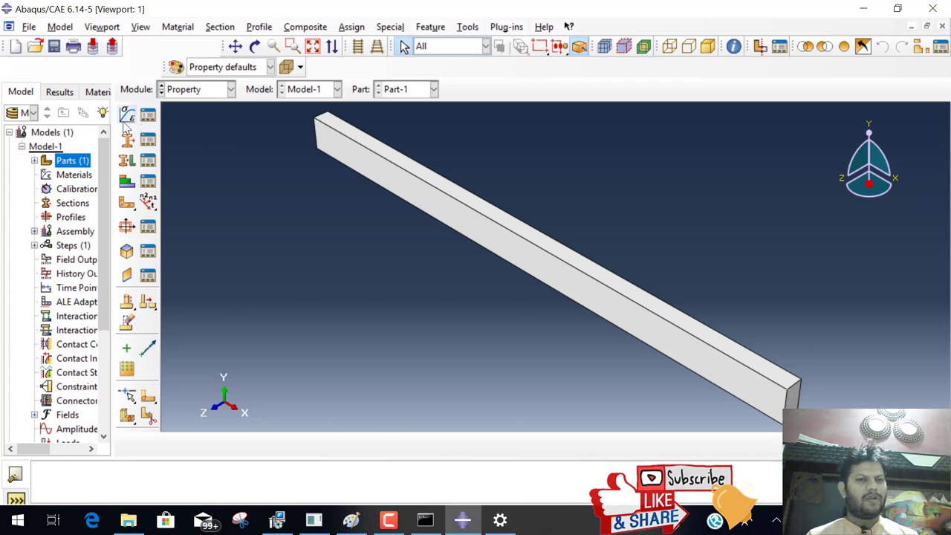
left_click(126, 128)
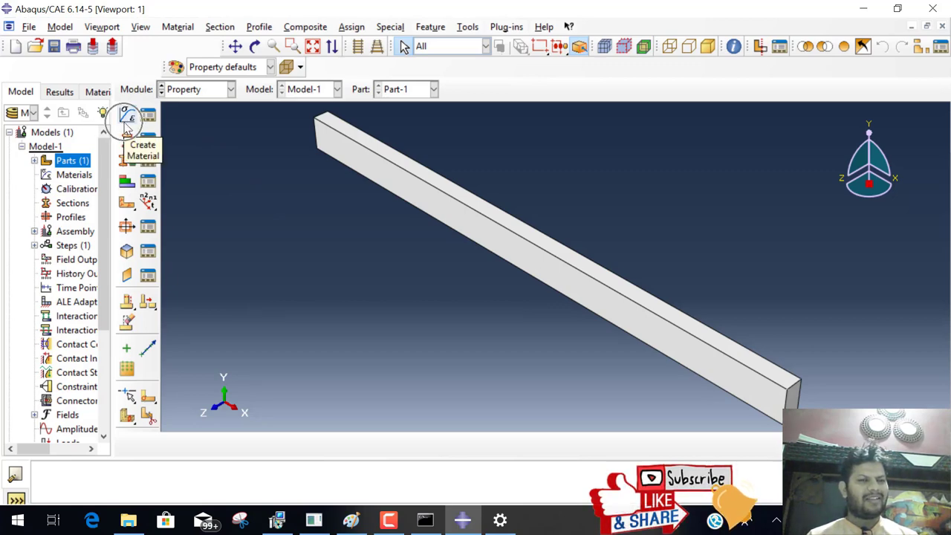
left_click(126, 128)
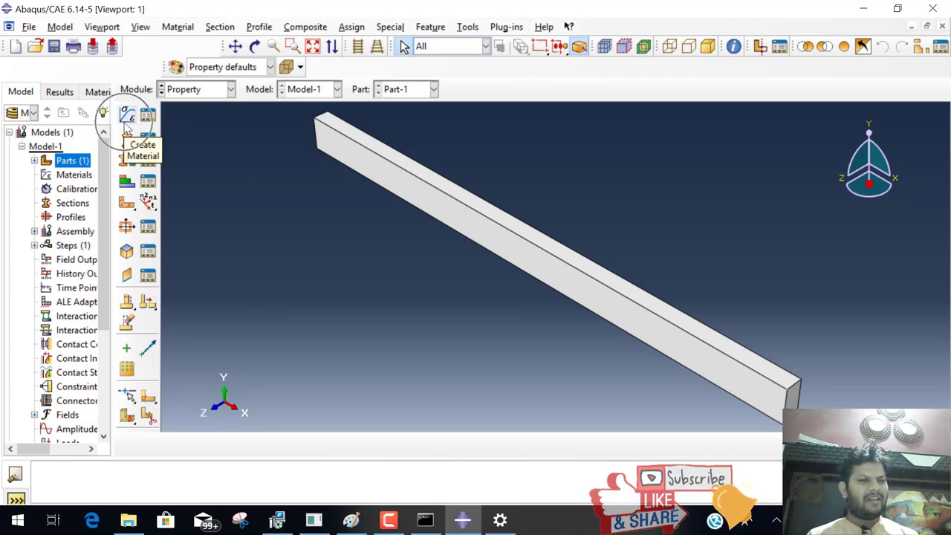
left_click(126, 125)
left_click(126, 125)
left_click(126, 125)
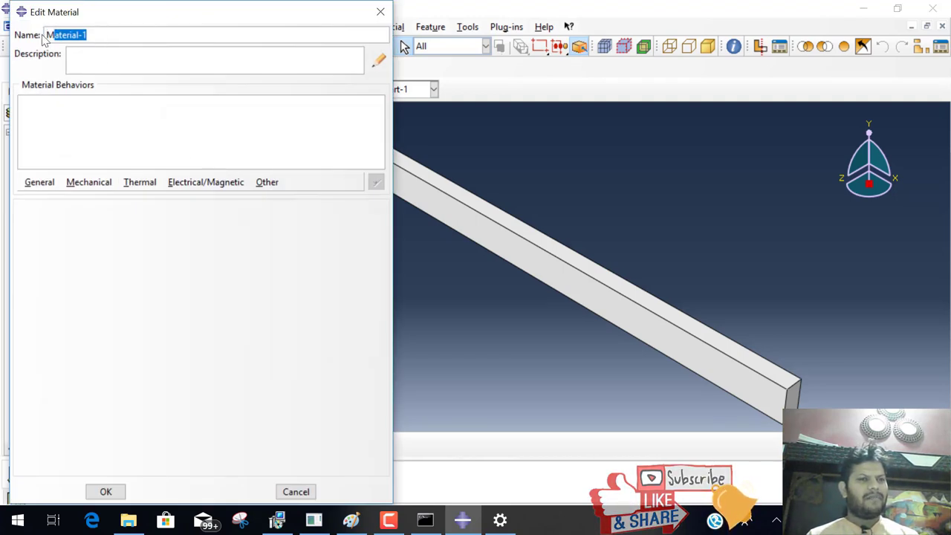
type("co")
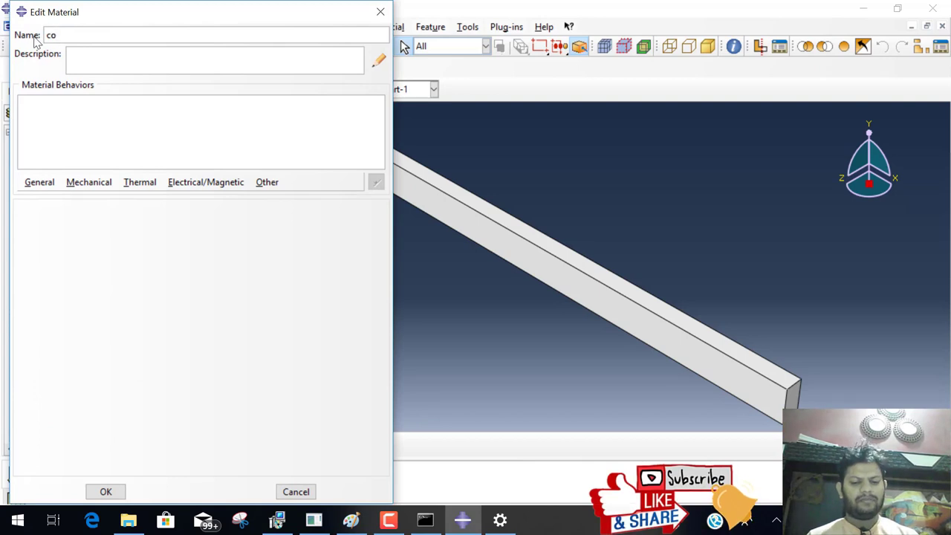
type("ncrete")
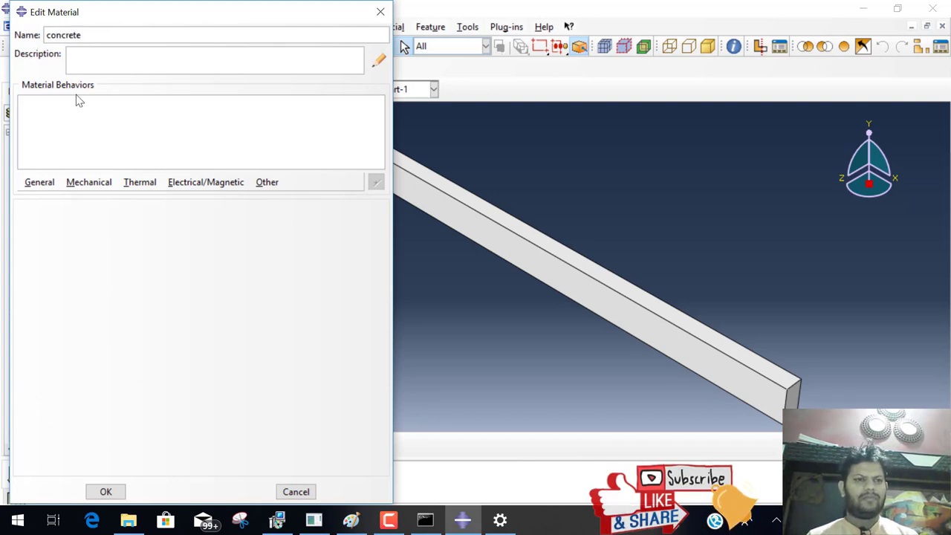
Add Elastic behaviour with Young's modulus 25000 and Poisson's ratio 0.17
left_click(108, 183)
mouse_move(108, 198)
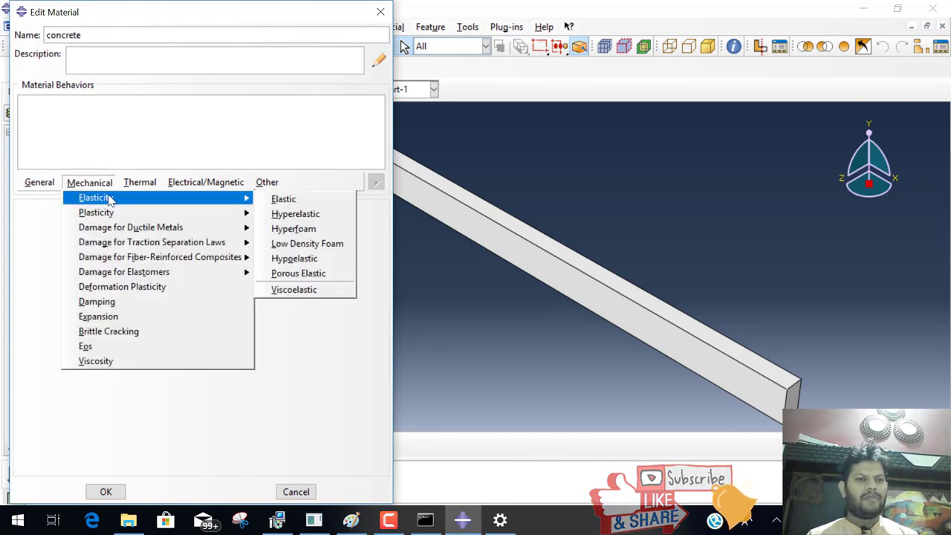
left_click(269, 200)
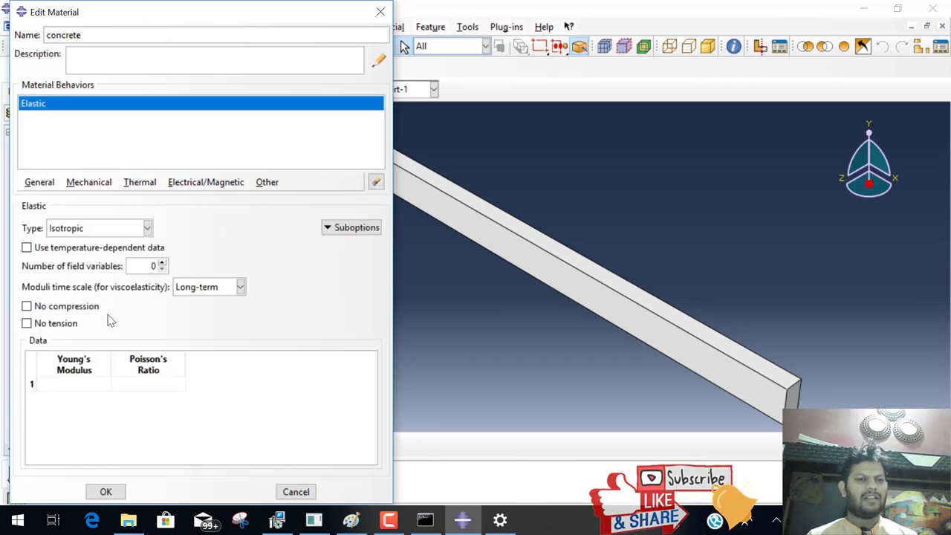
left_click(81, 384)
type("2500")
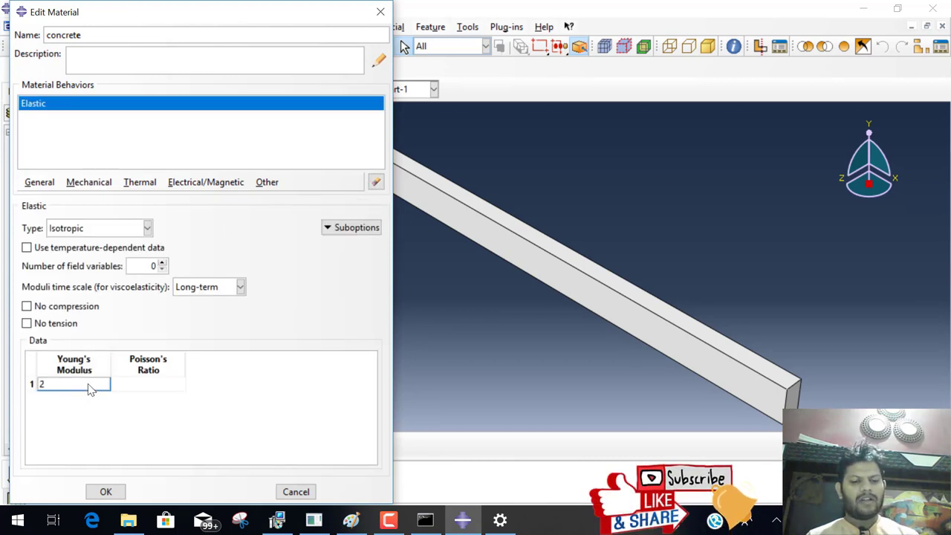
left_click(157, 385)
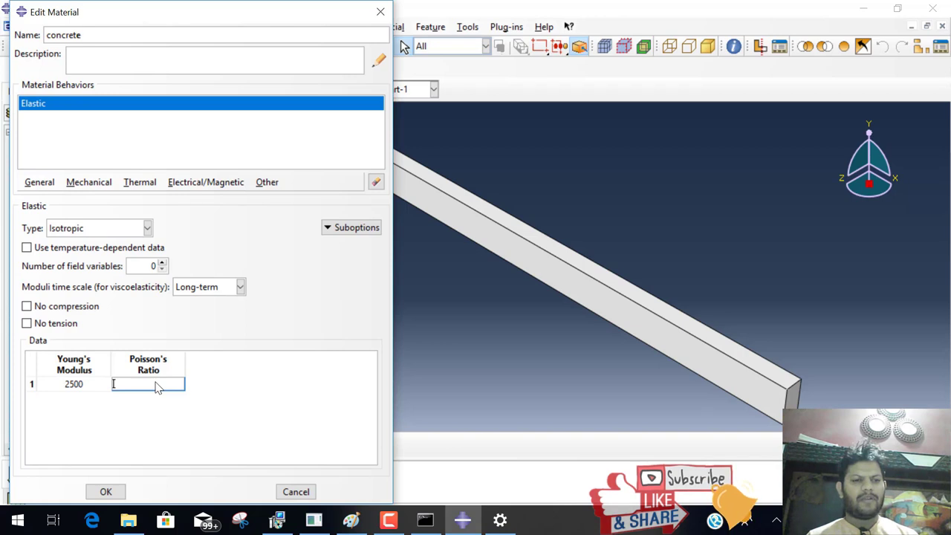
type("0")
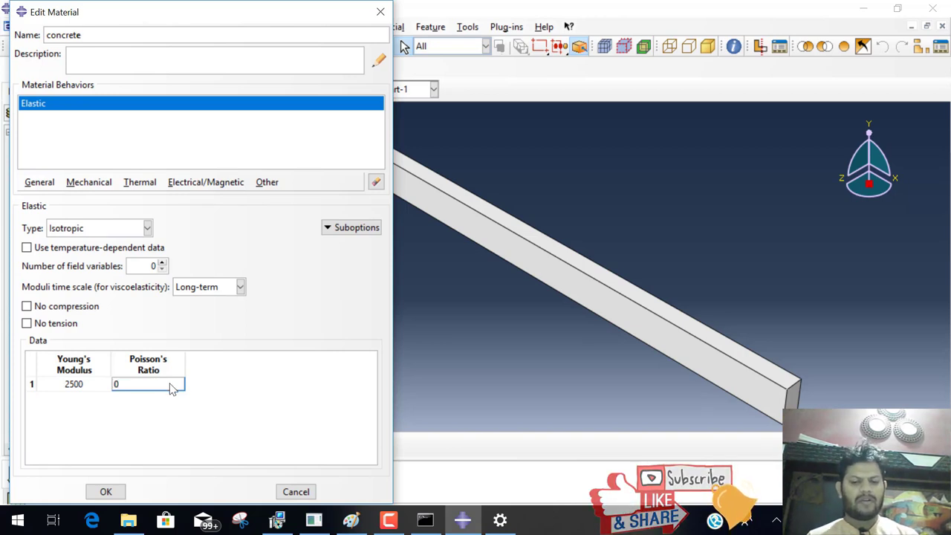
type(".17")
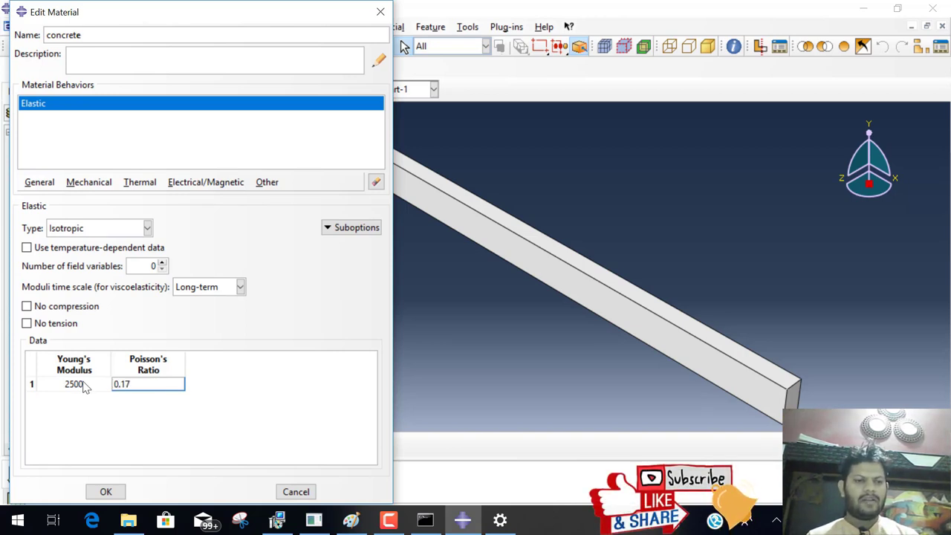
left_click(93, 385)
type("0")
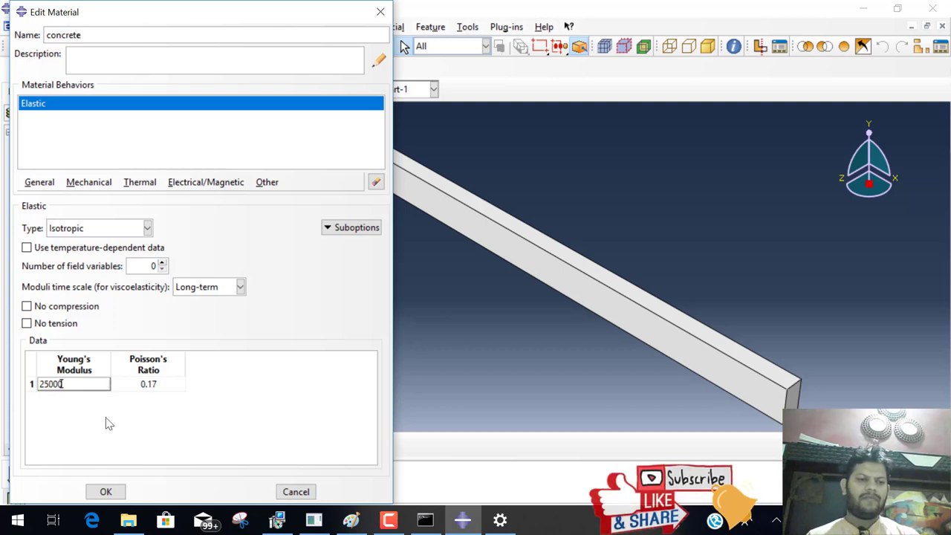
left_click(104, 491)
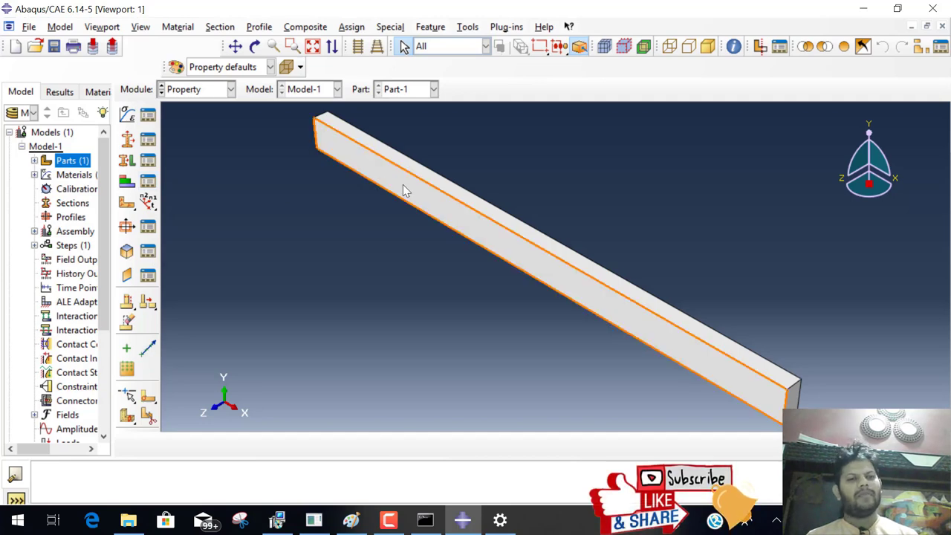
Create a solid, homogeneous section Section-1 that uses the concrete material
left_click(128, 142)
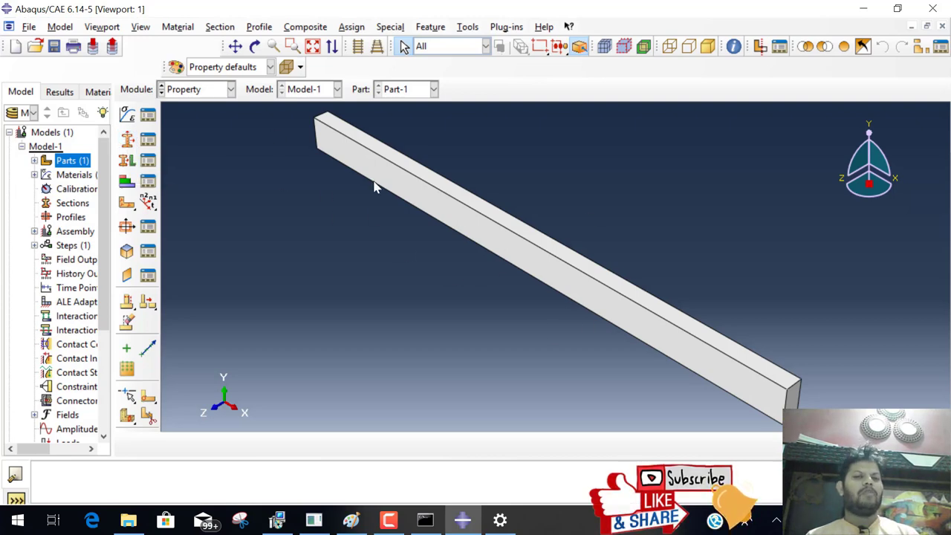
left_click(127, 140)
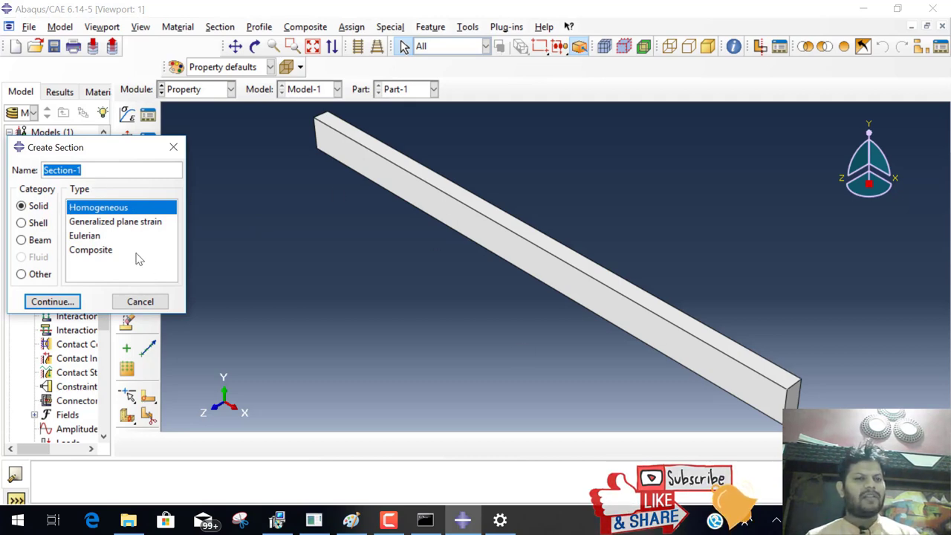
left_click(67, 302)
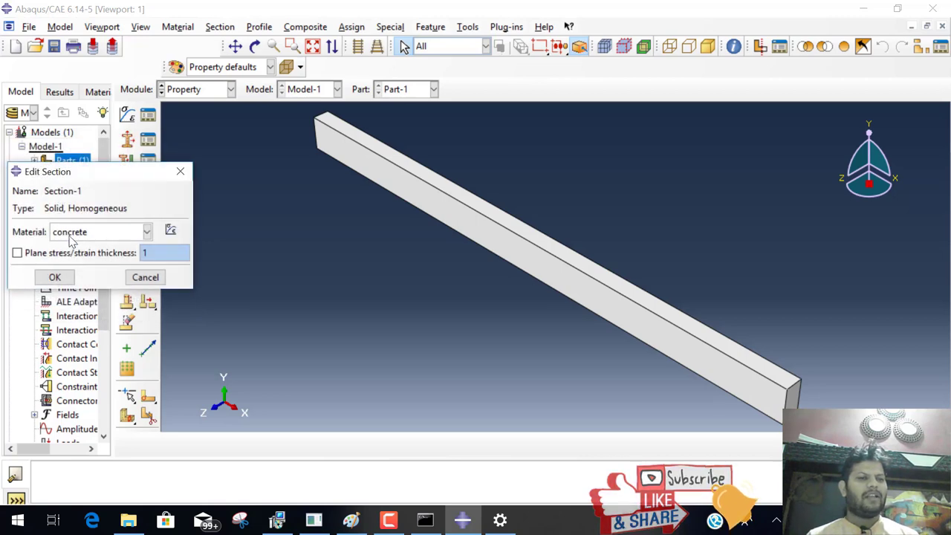
left_click(54, 278)
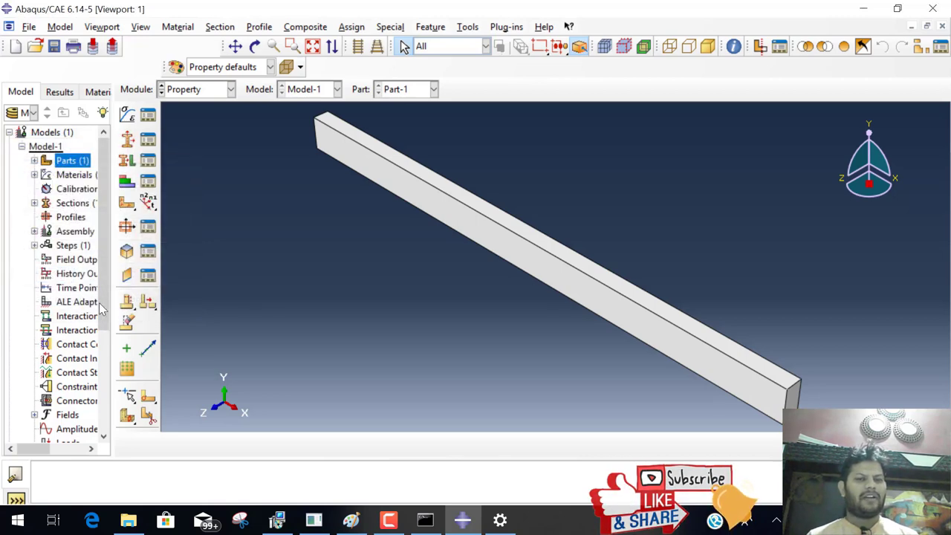
Assign Section-1 to the entire Part-1 beam
left_click(127, 162)
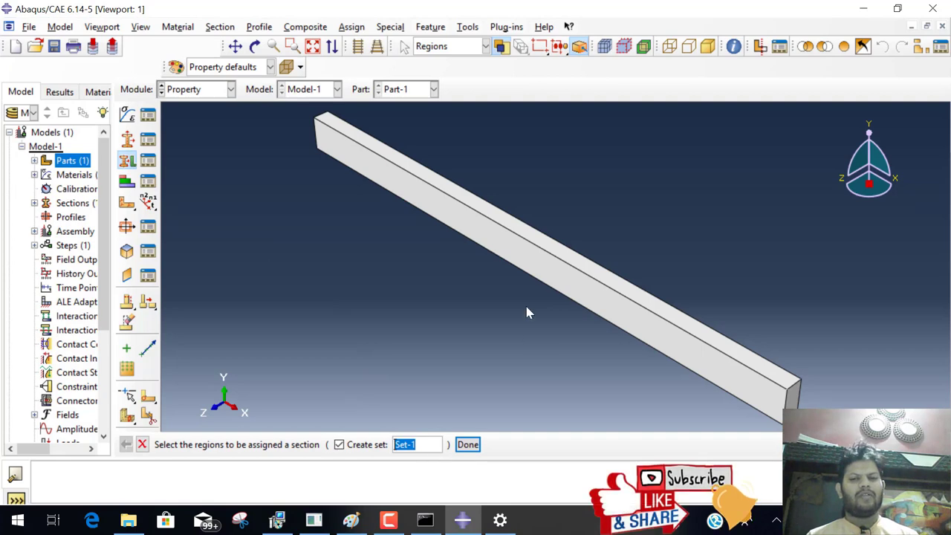
left_click(535, 245)
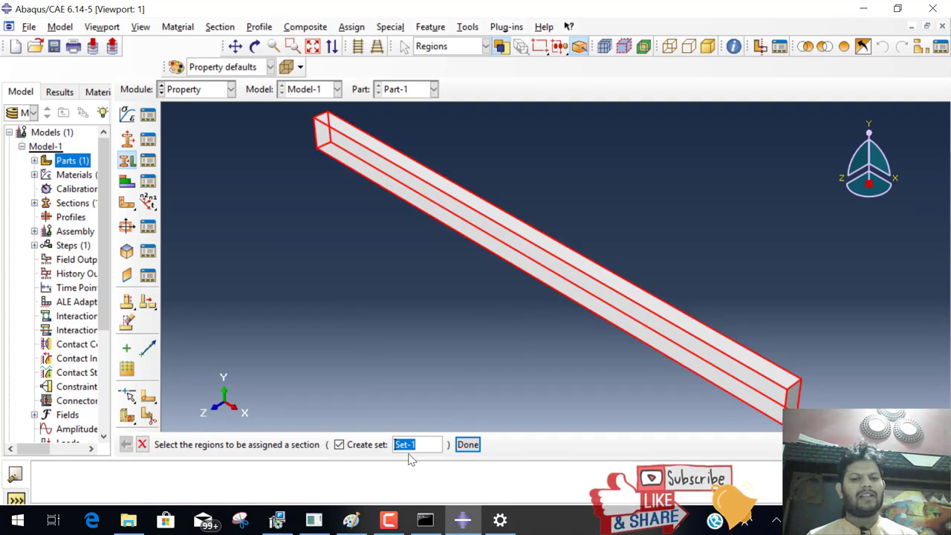
left_click(467, 444)
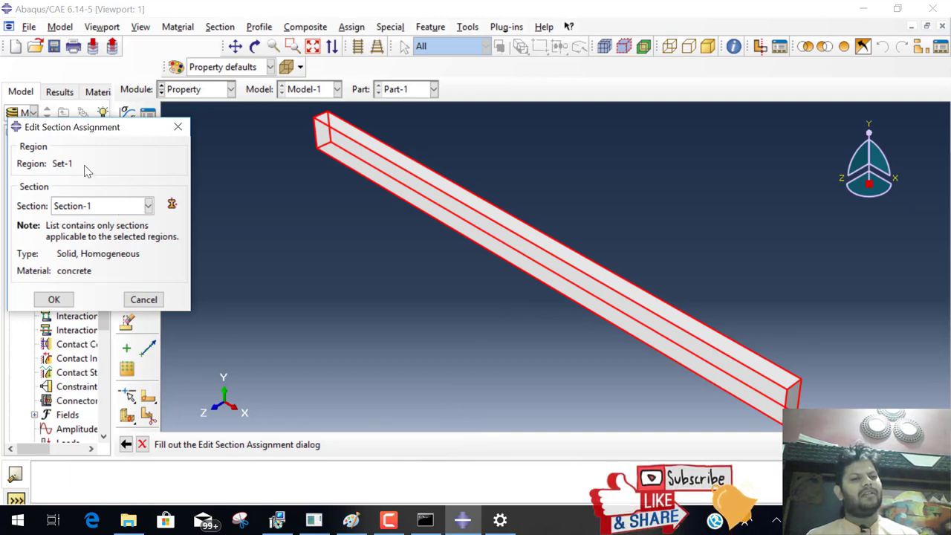
left_click(65, 299)
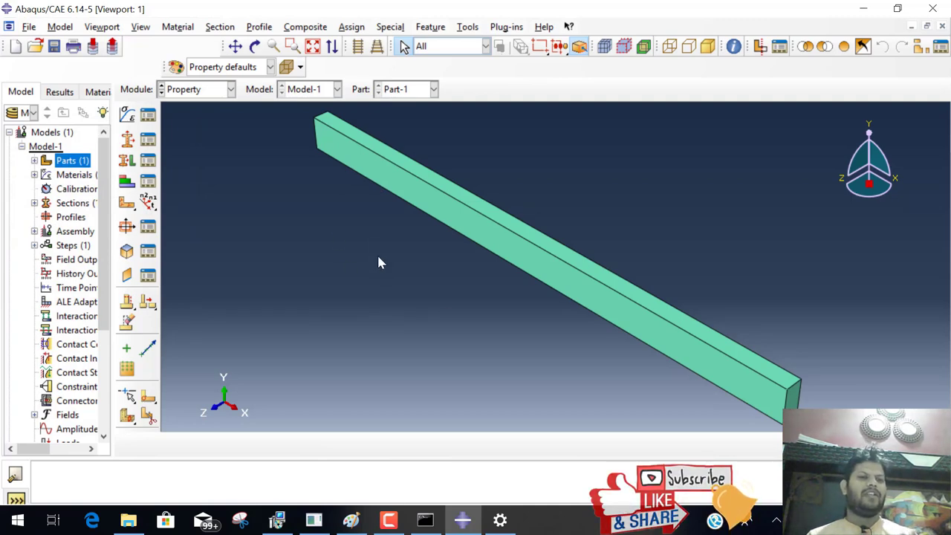
In the Assembly module, add a dependent instance of Part-1
left_click(231, 90)
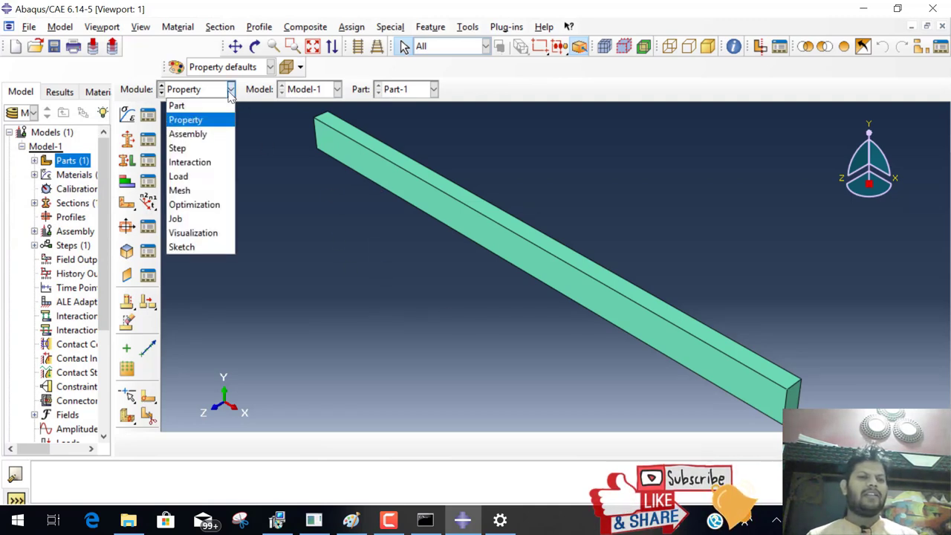
left_click(194, 134)
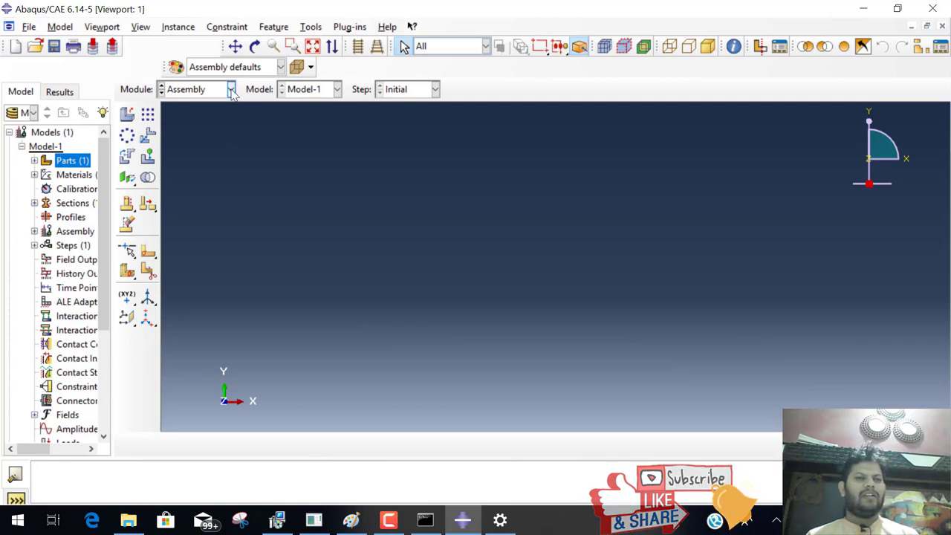
left_click(127, 114)
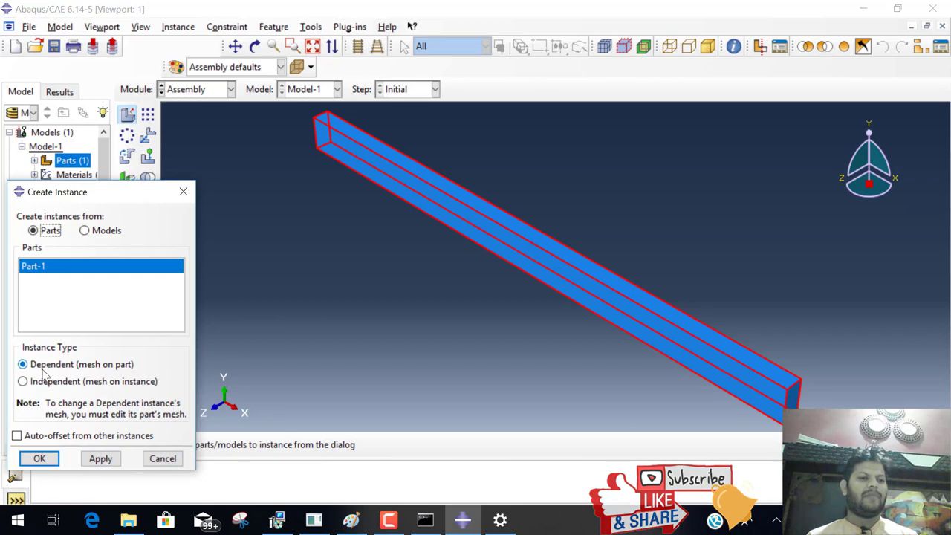
left_click(53, 459)
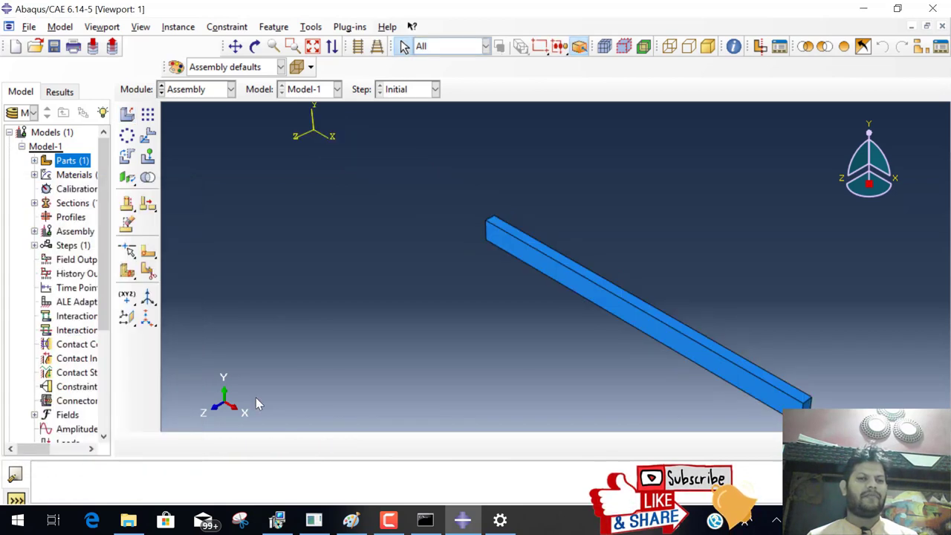
Move through the Step module to the Mesh module
left_click(231, 89)
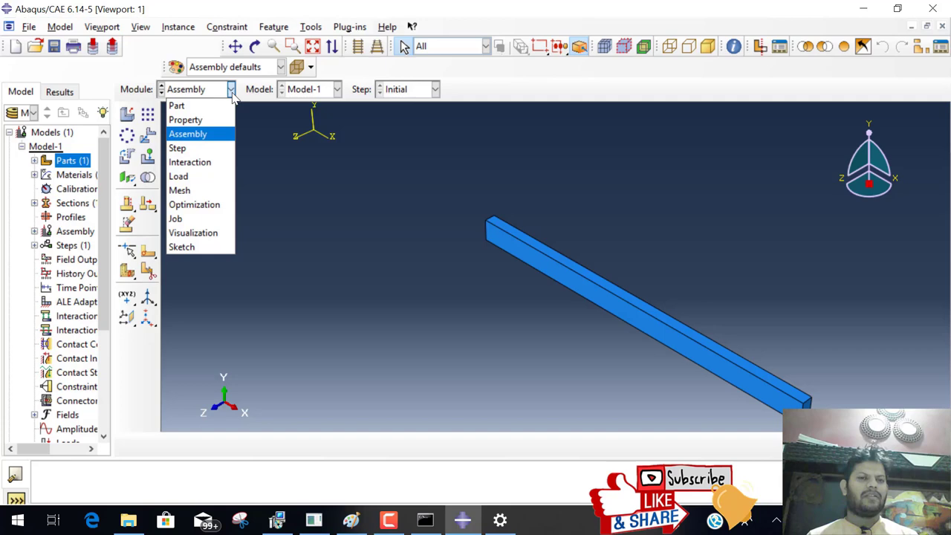
left_click(207, 149)
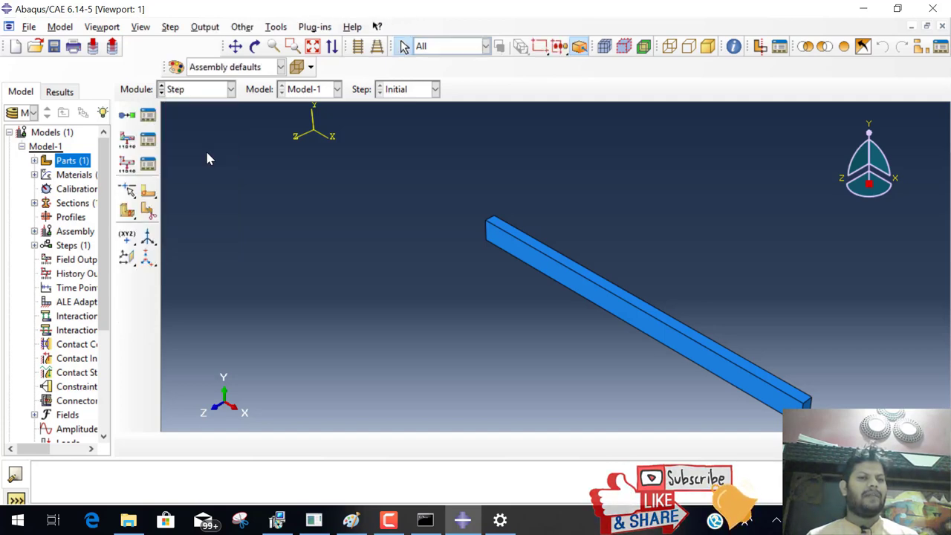
left_click(229, 90)
left_click(190, 186)
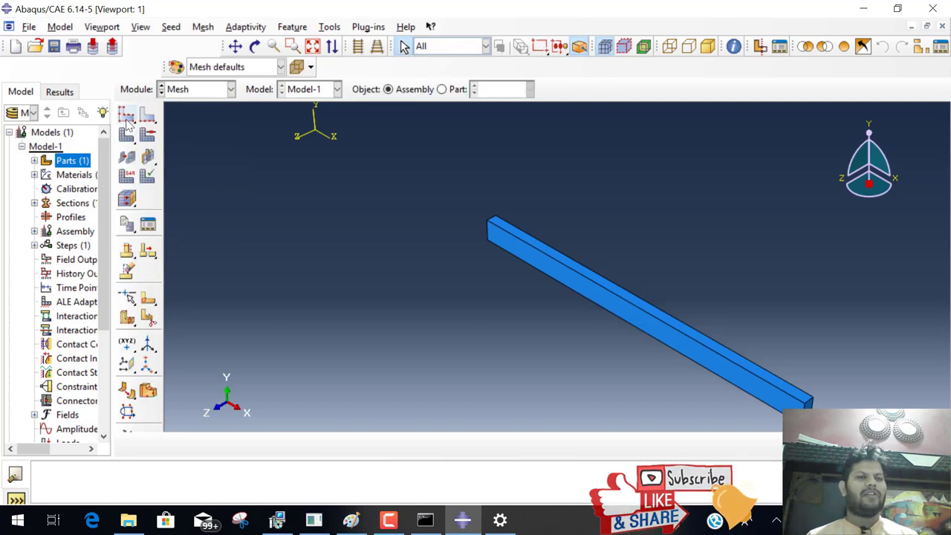
Switch meshing to act on the part and seed it with global size 0.5
left_click(126, 118)
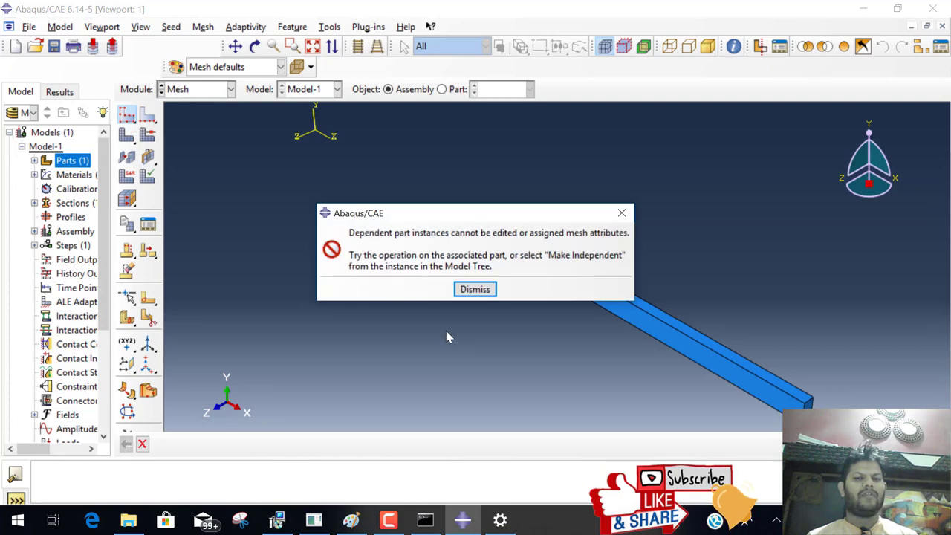
left_click(475, 289)
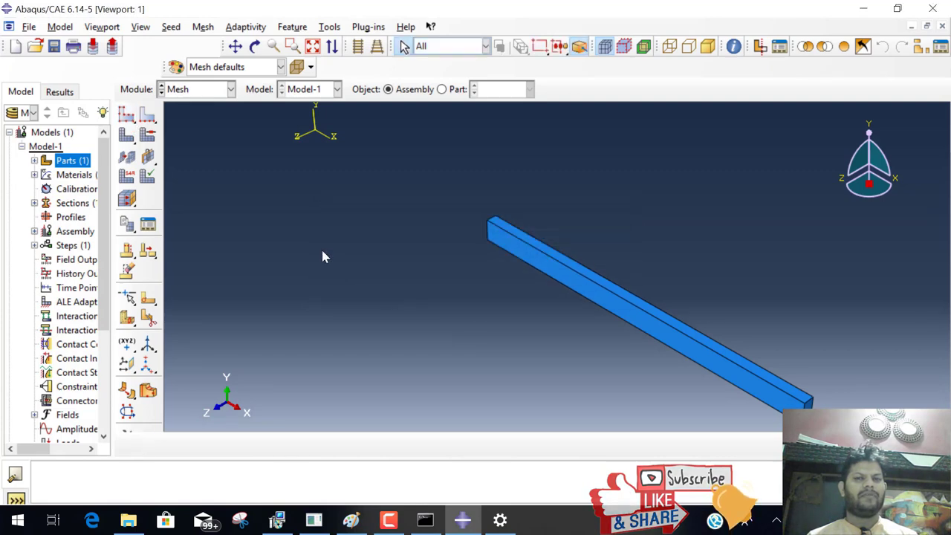
left_click(442, 89)
left_click(126, 115)
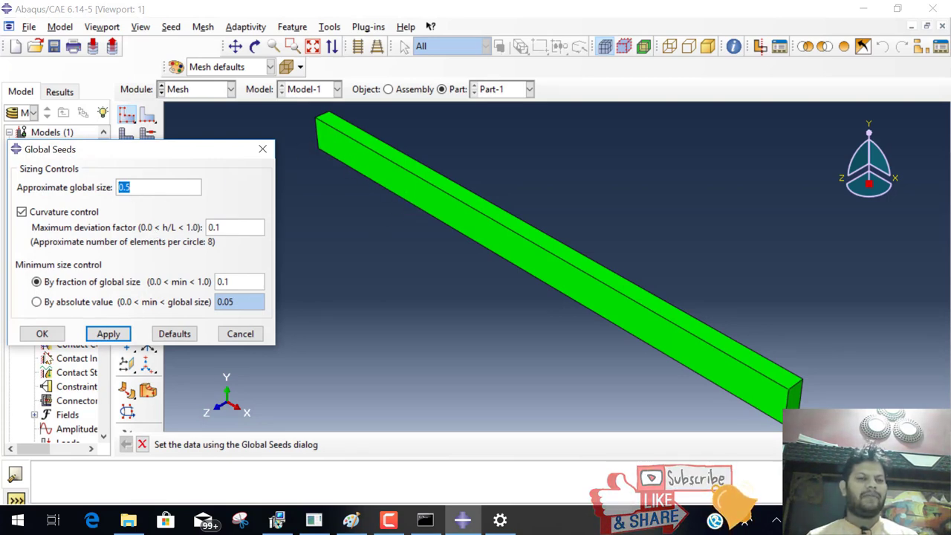
left_click(42, 334)
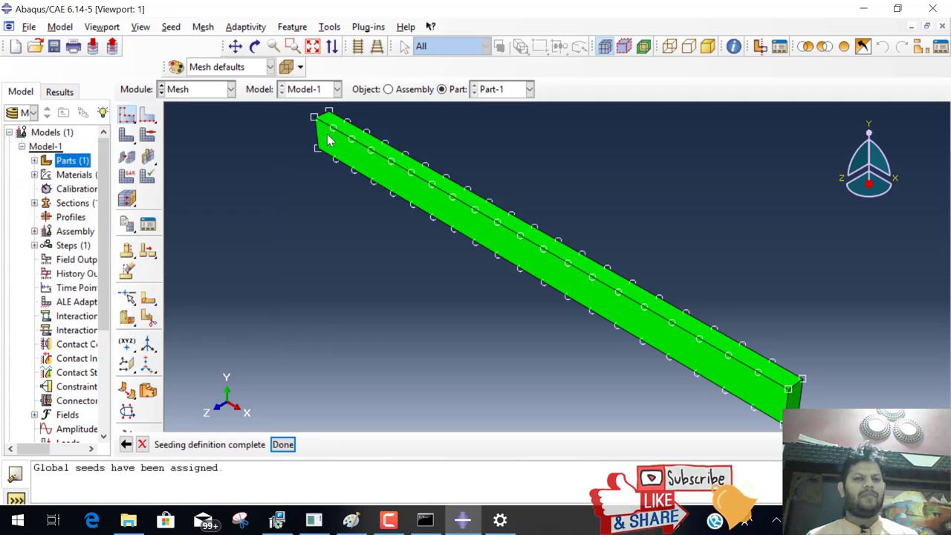
Mesh the beam part, generating 20 elements
left_click(126, 134)
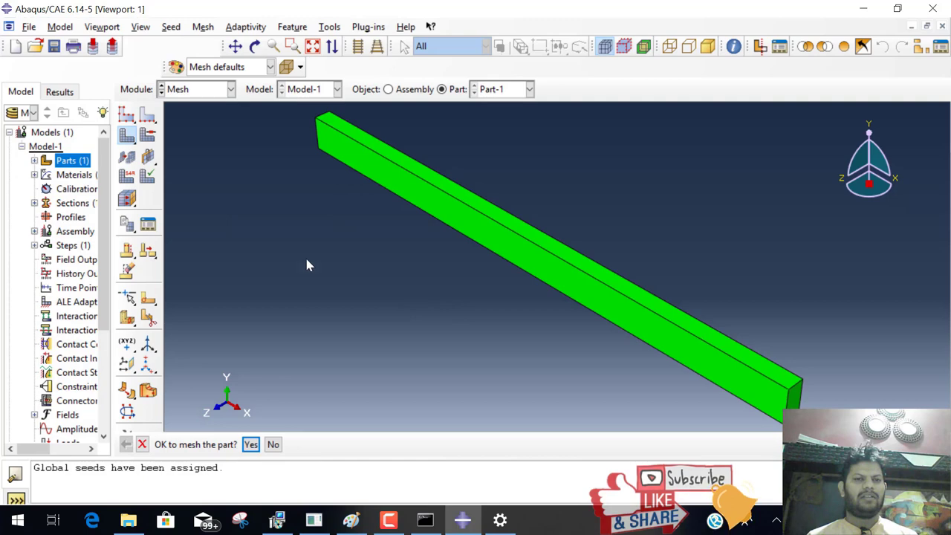
left_click(251, 445)
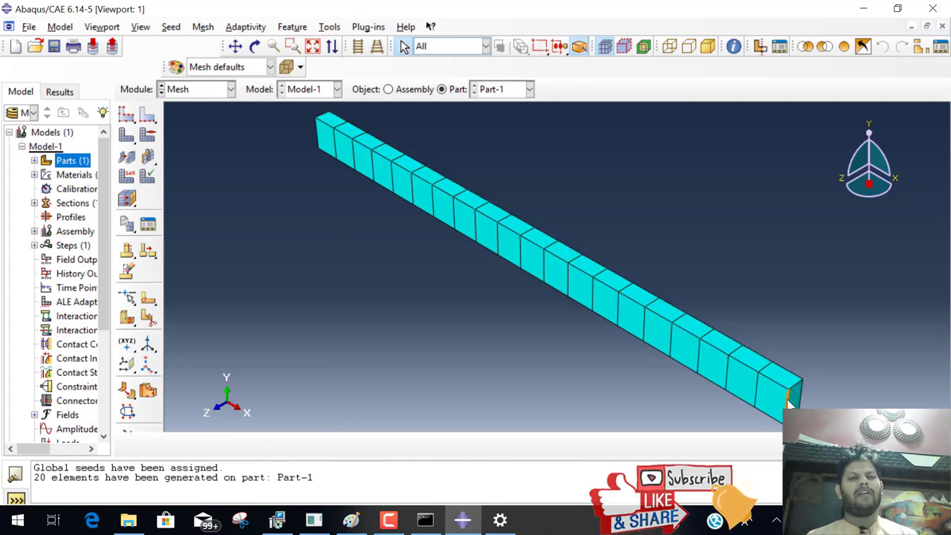
left_click(231, 89)
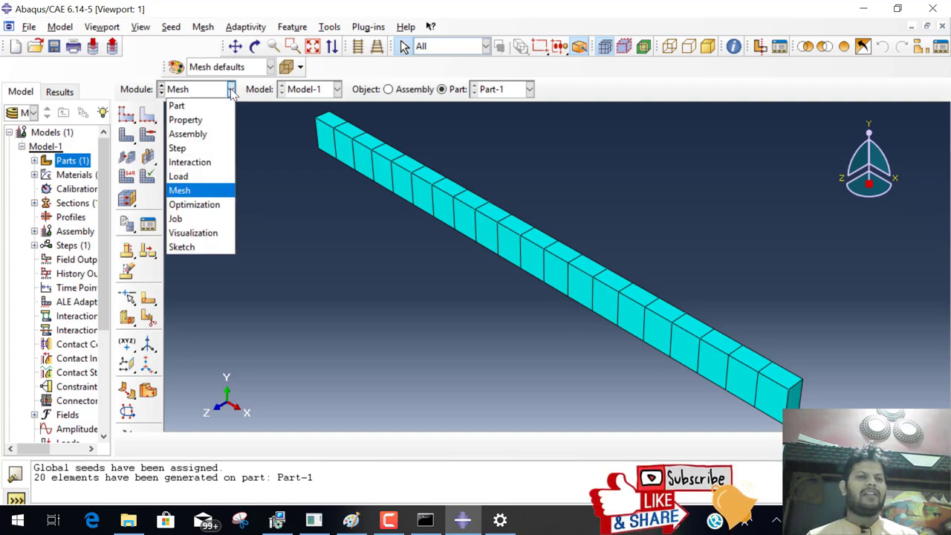
In the Load module, orbit the beam to expose and pick its near end face
left_click(189, 176)
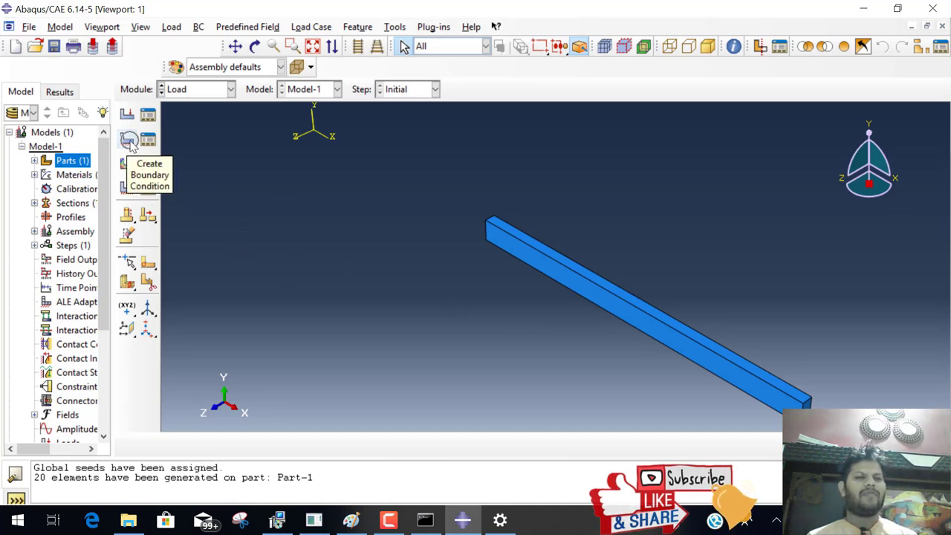
left_click(127, 140)
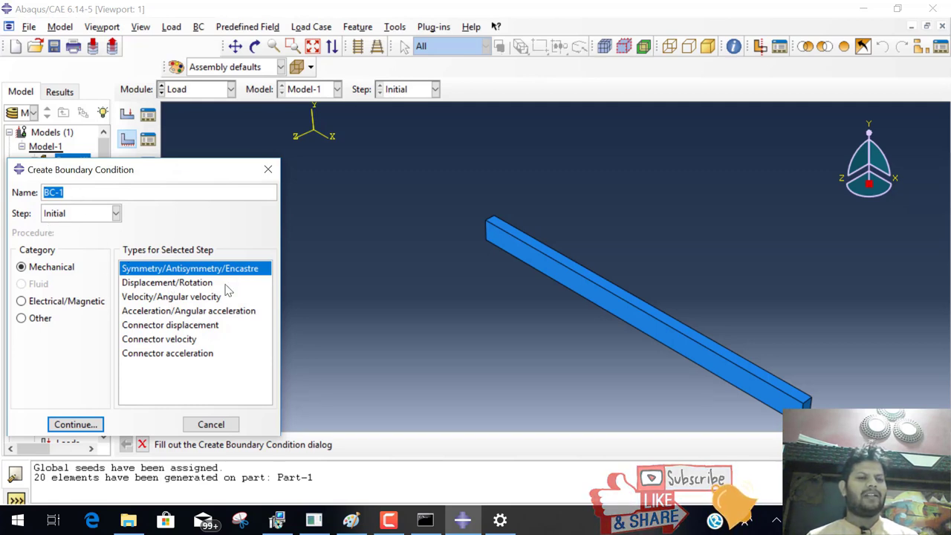
left_click(77, 425)
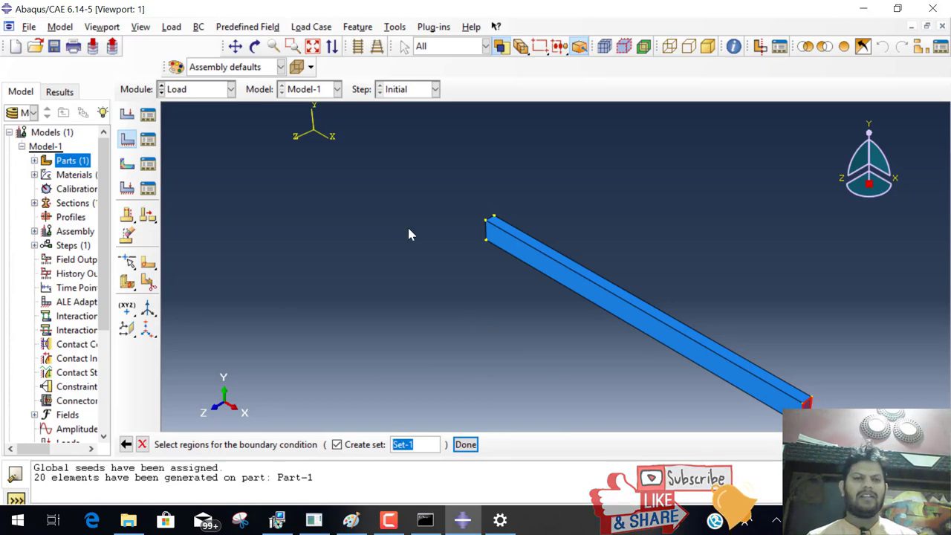
left_click(255, 46)
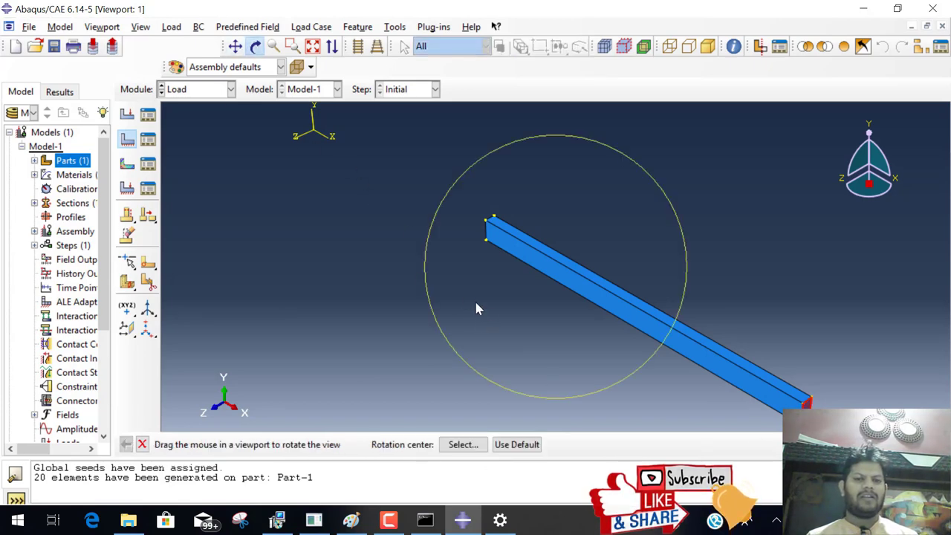
left_click_drag(458, 288, 670, 314)
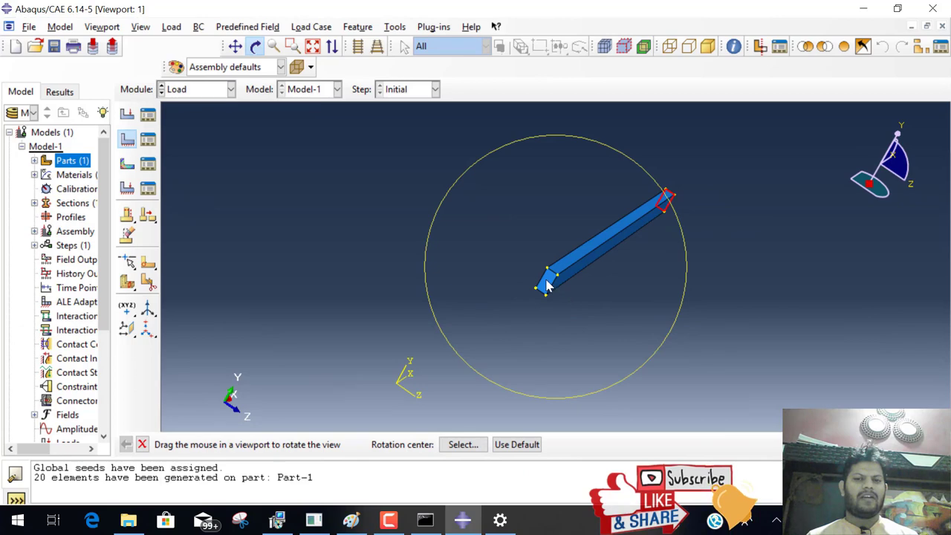
key("Escape")
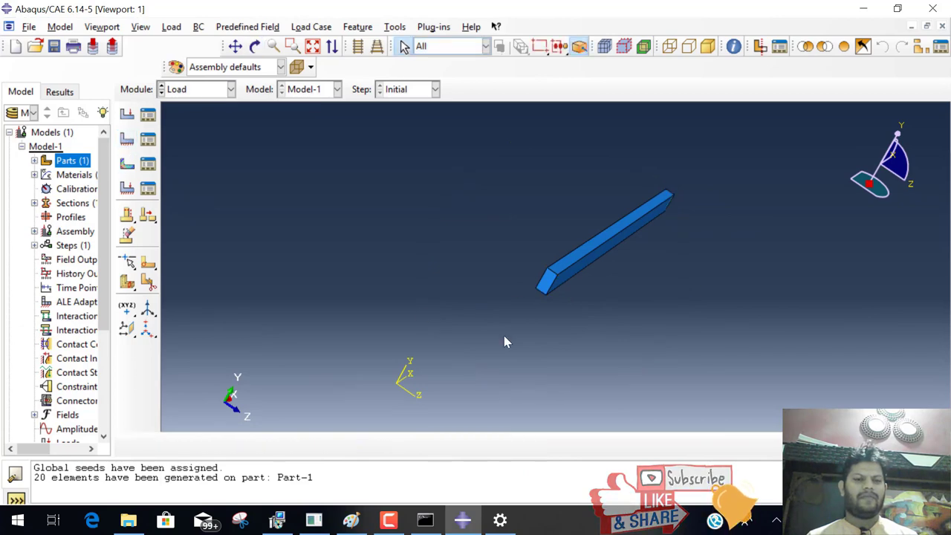
left_click(546, 283)
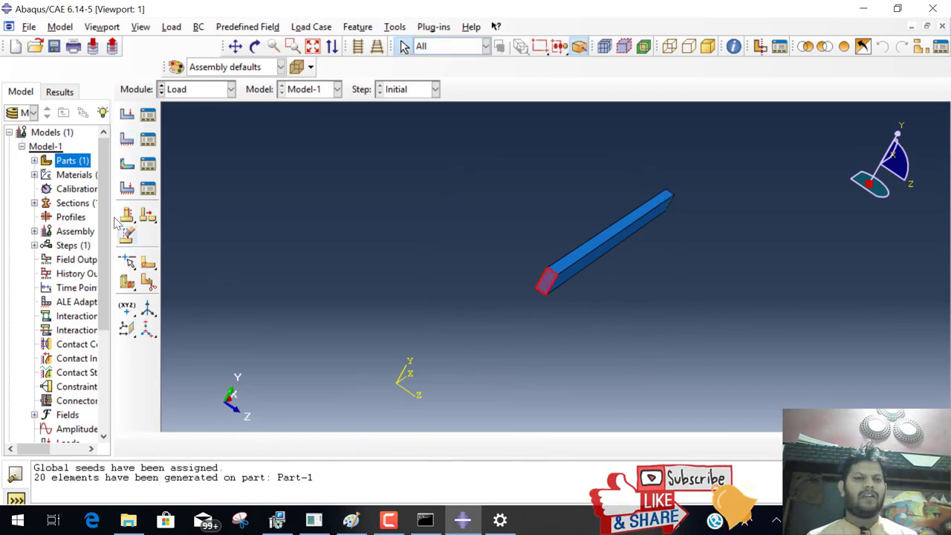
Fix the near end face with encastre boundary condition BC-1 in the Initial step
left_click(127, 140)
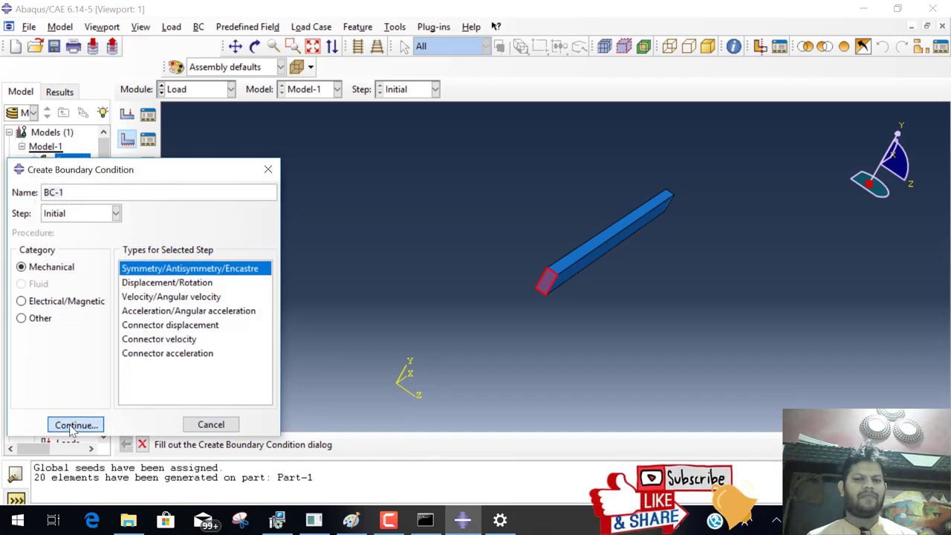
left_click(76, 424)
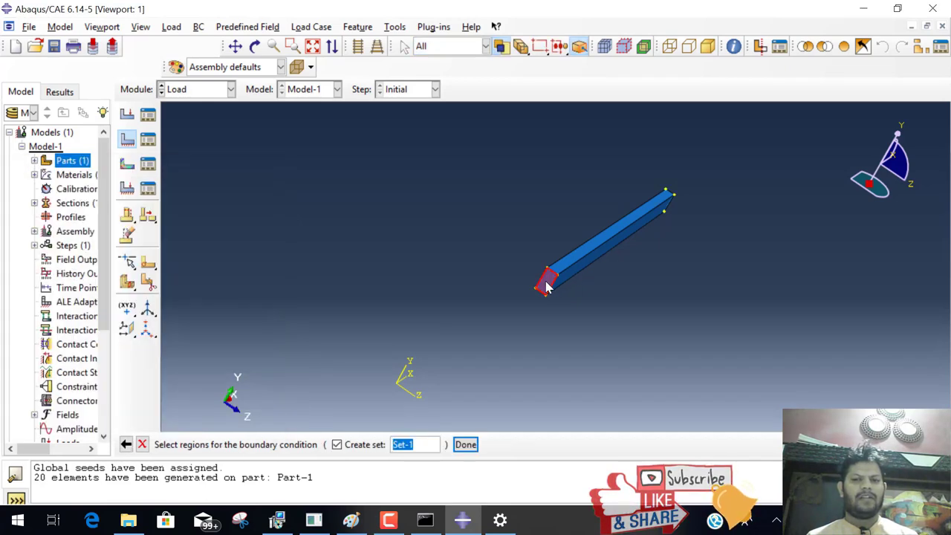
left_click(468, 444)
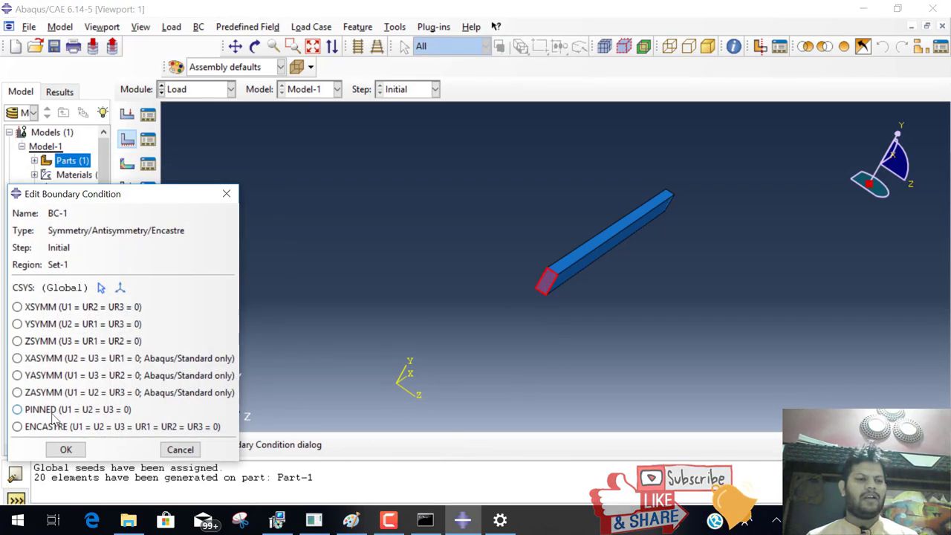
left_click(18, 427)
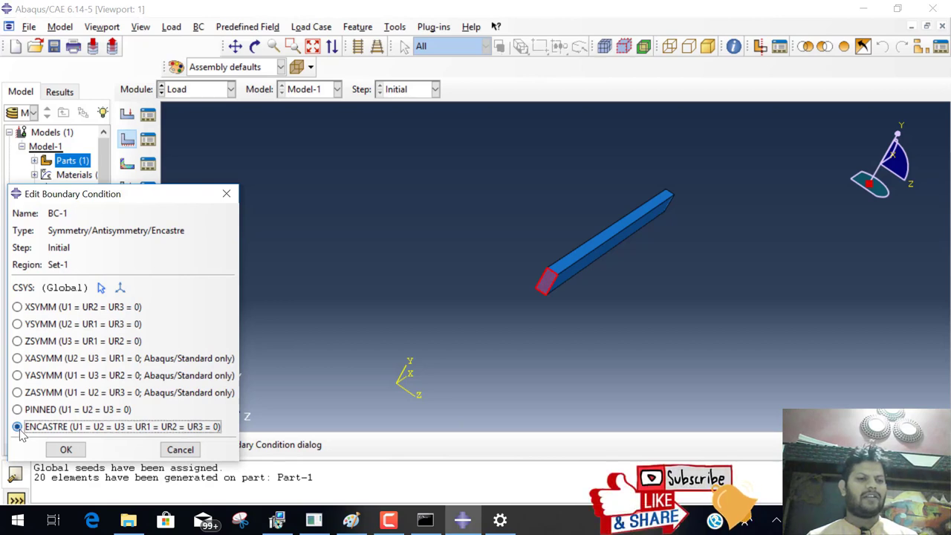
left_click(66, 450)
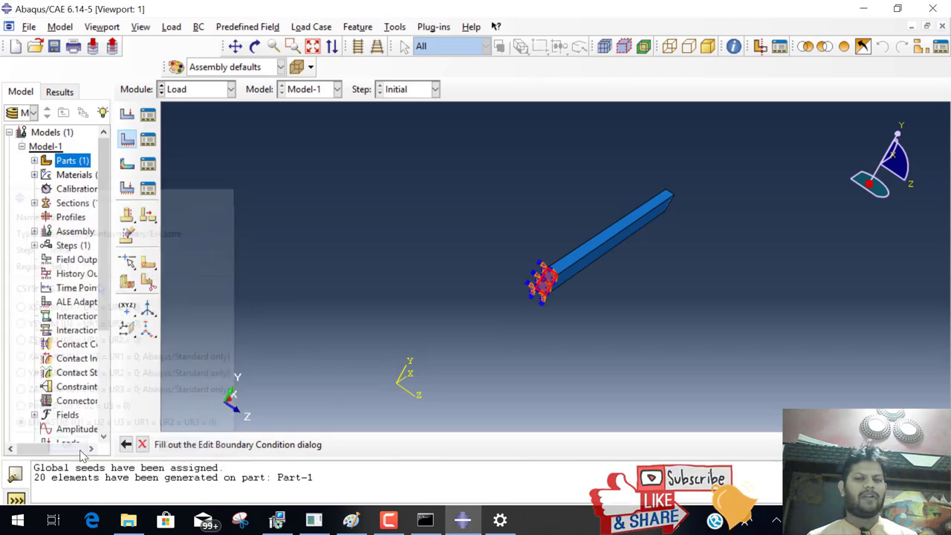
left_click(254, 46)
Clamp the beam's far end face with a second encastre condition, BC-2
left_click_drag(678, 223, 562, 297)
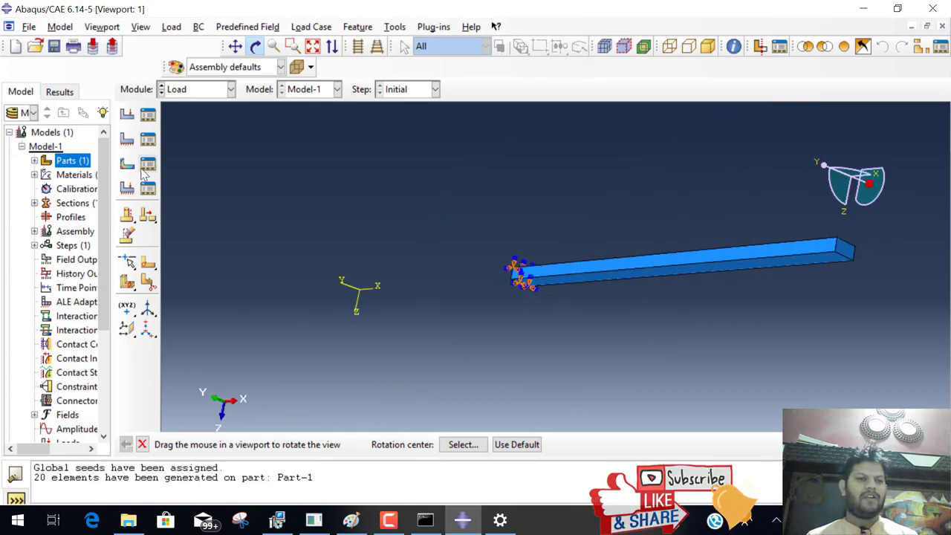
left_click(129, 144)
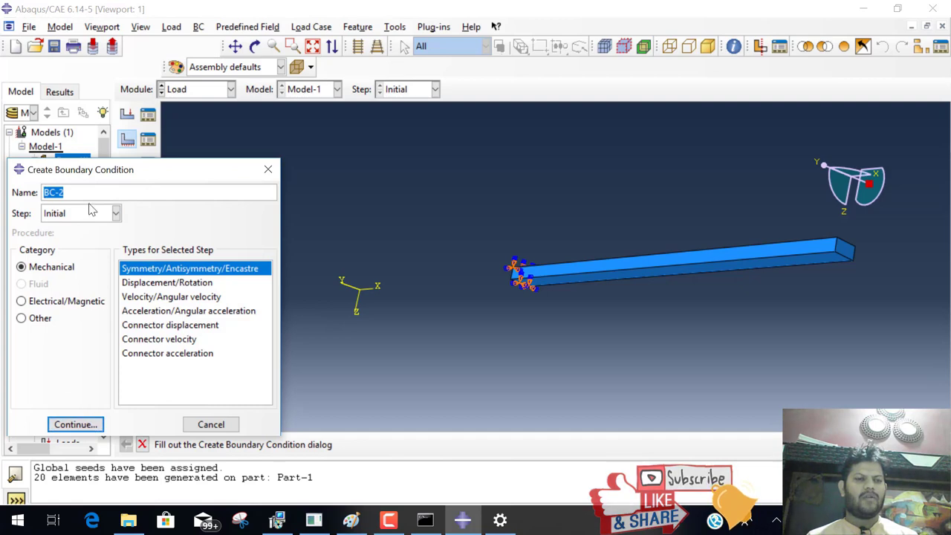
left_click(75, 424)
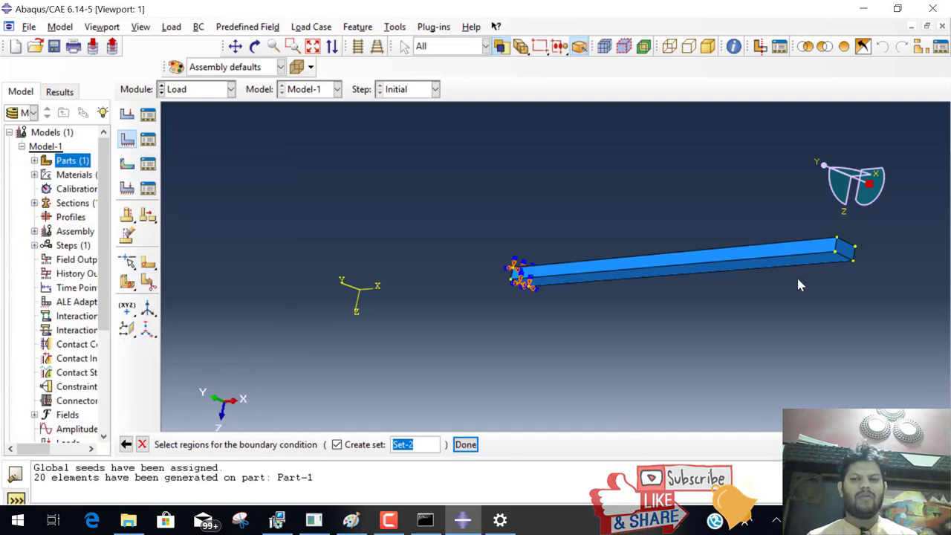
left_click(846, 252)
left_click(464, 444)
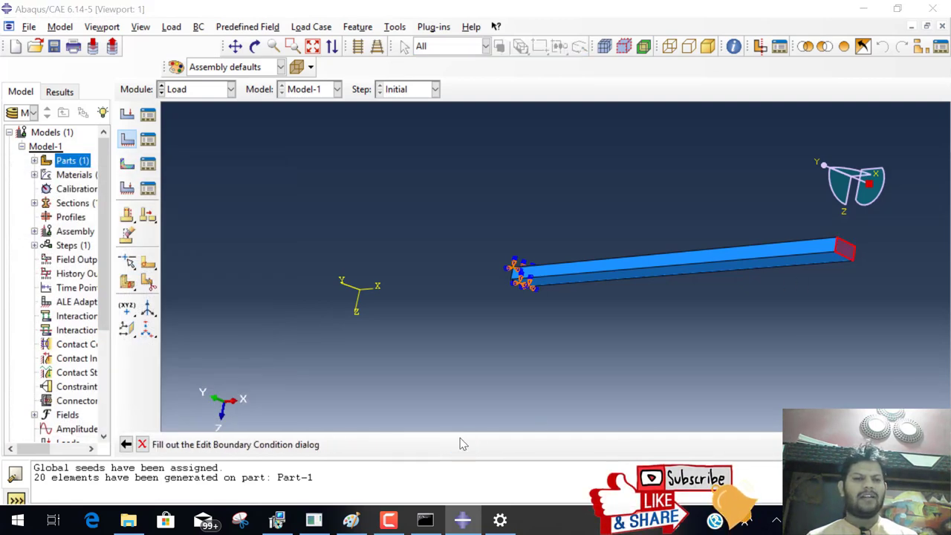
left_click(17, 427)
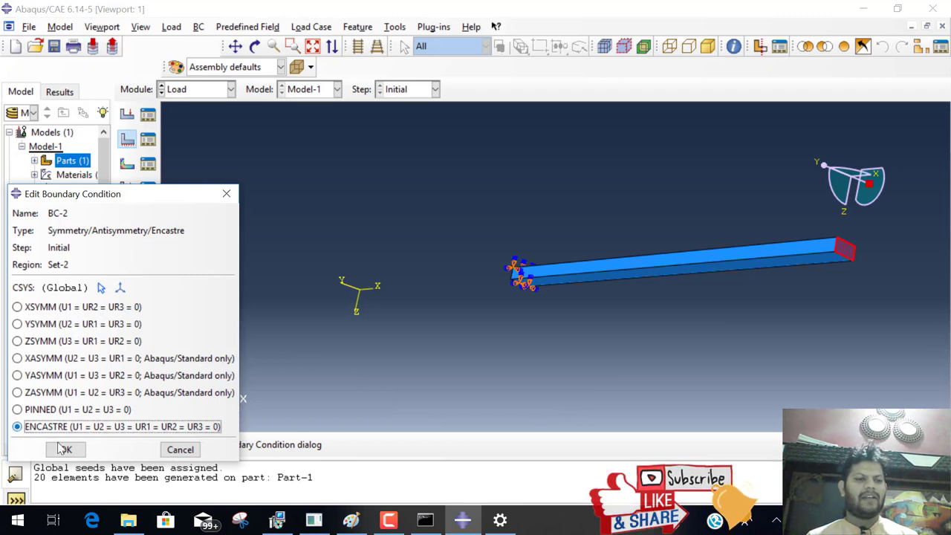
left_click(66, 450)
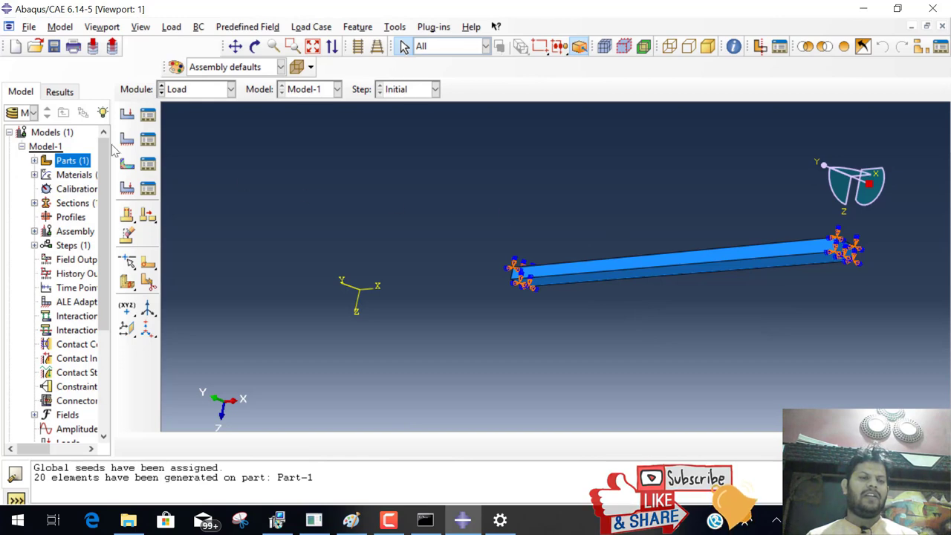
left_click(128, 117)
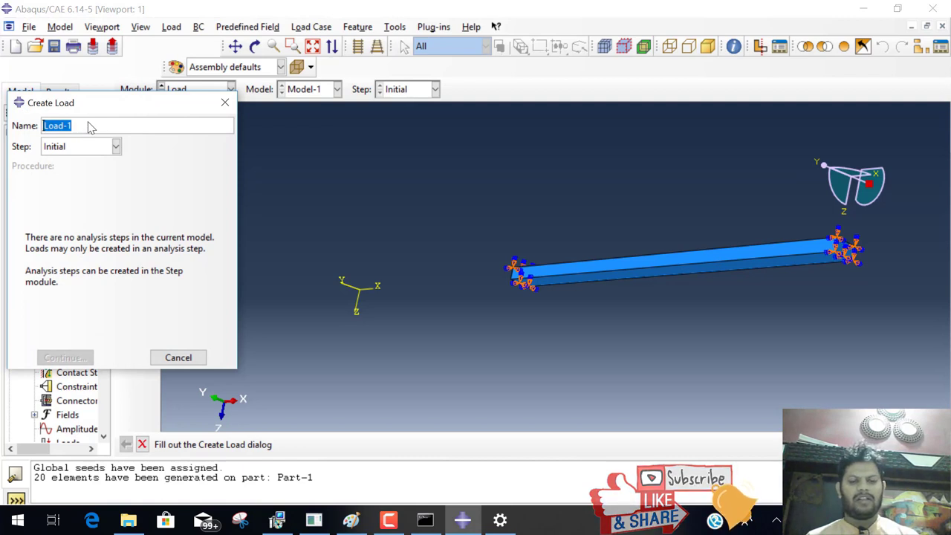
type("udl")
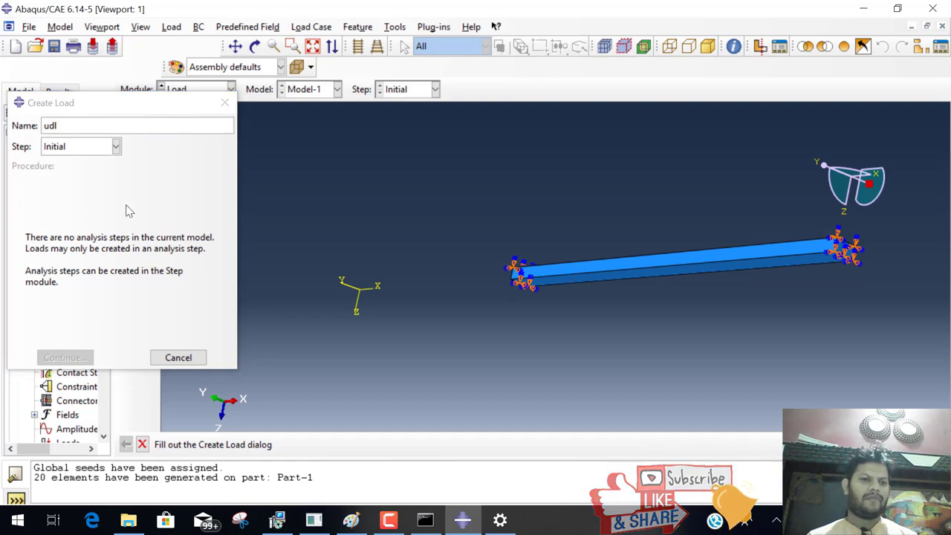
left_click(179, 358)
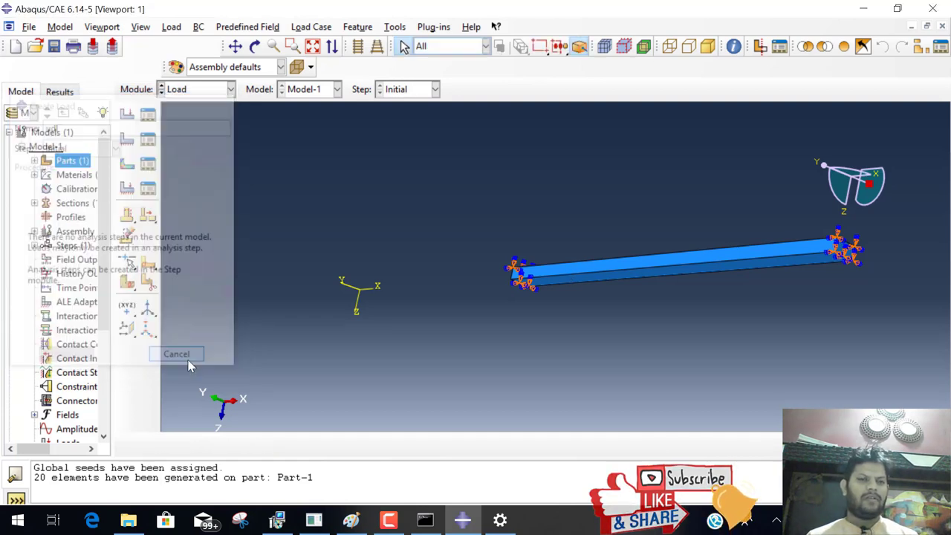
left_click(231, 89)
left_click(211, 151)
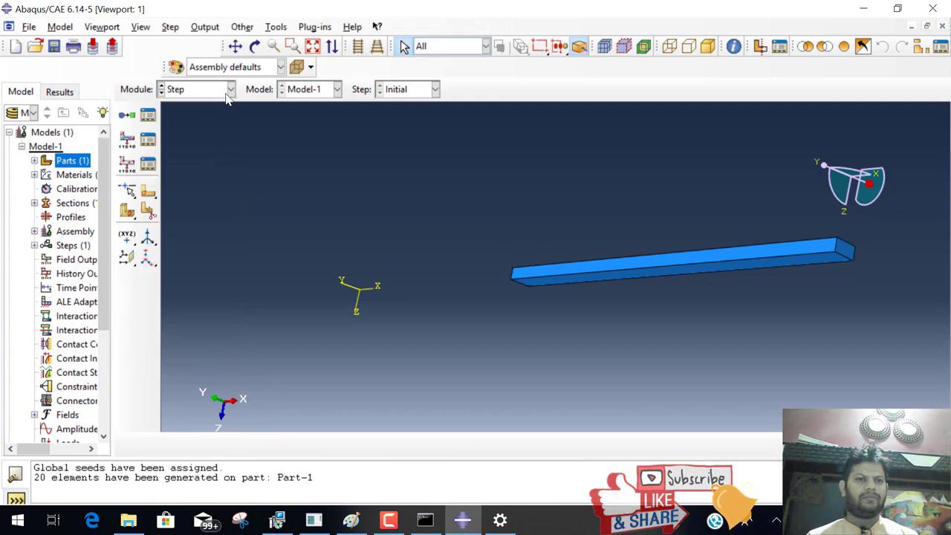
left_click(230, 90)
left_click(195, 177)
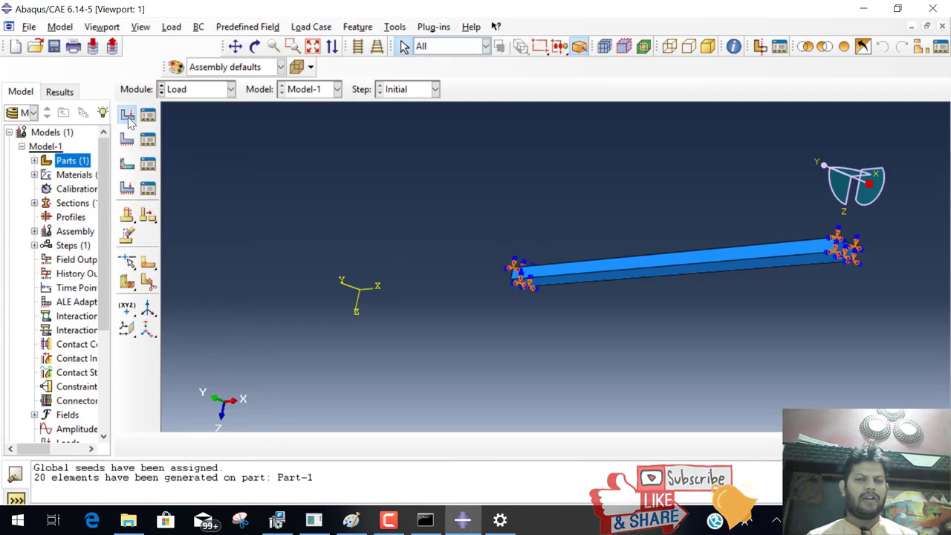
left_click(127, 115)
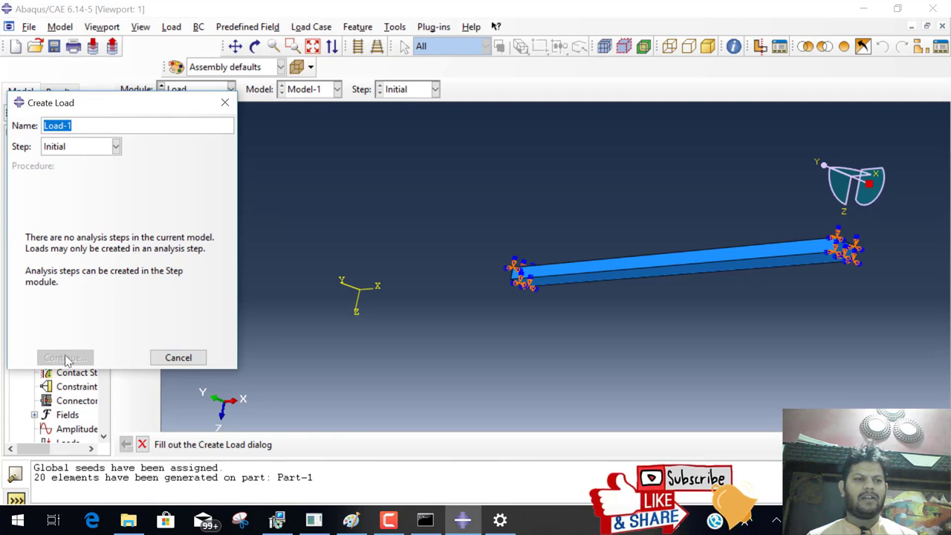
left_click(185, 358)
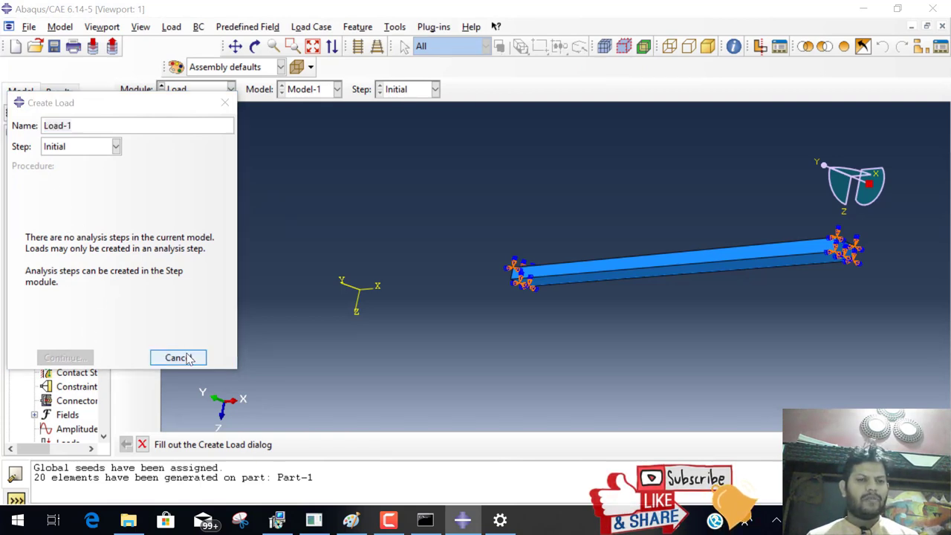
Create Static, General step Step-1 after Initial with description 'beam'
left_click(213, 94)
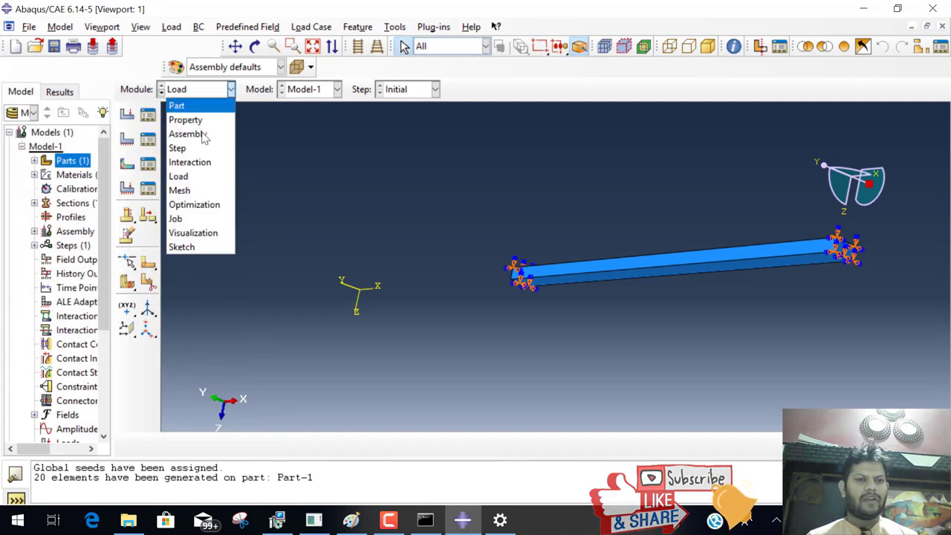
left_click(178, 148)
left_click(127, 119)
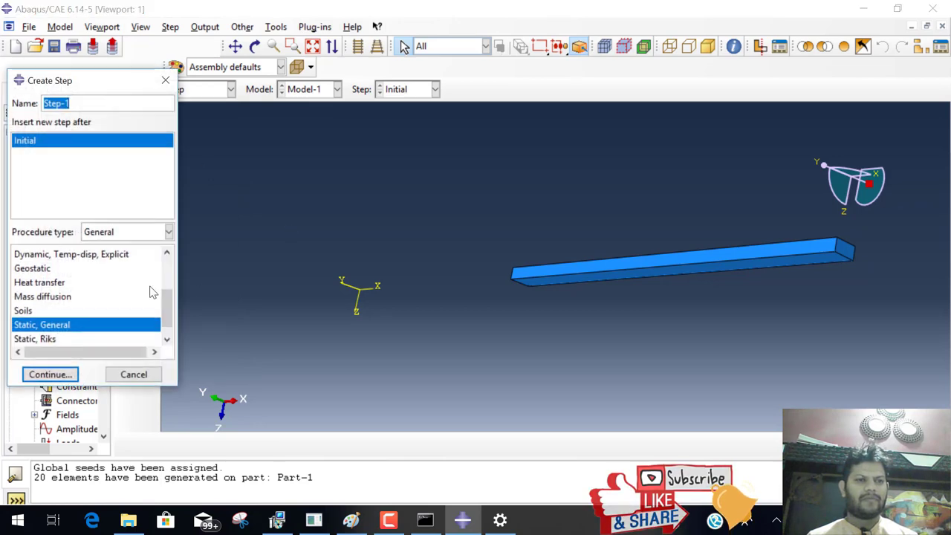
left_click(58, 374)
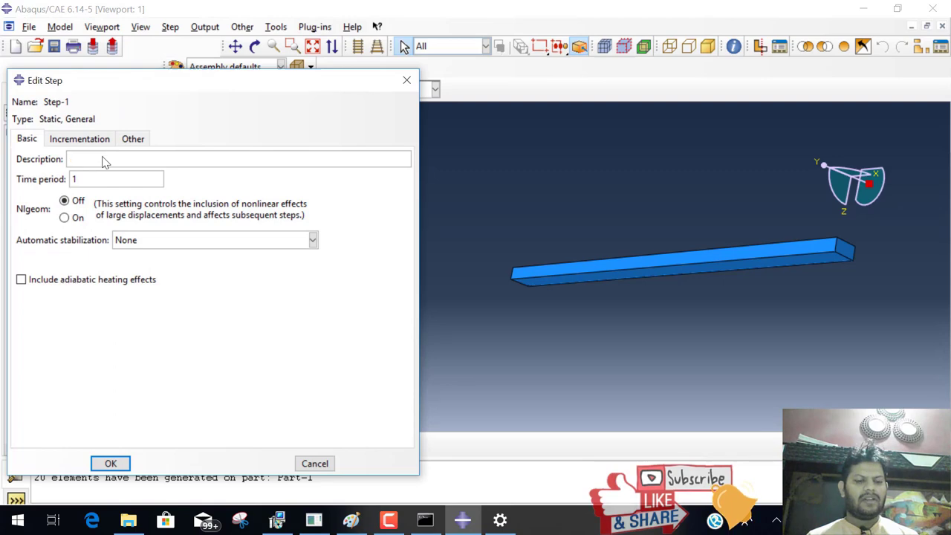
type("bea")
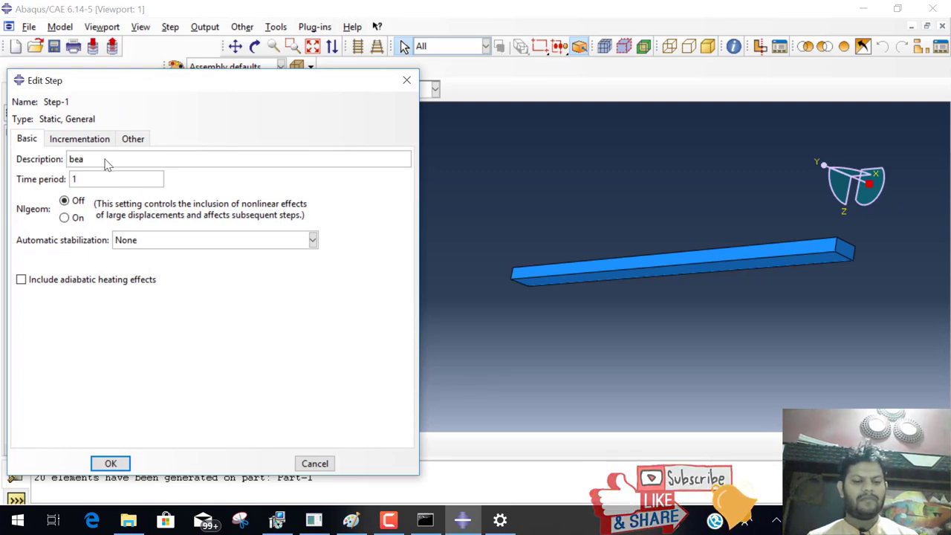
type("m")
left_click(111, 463)
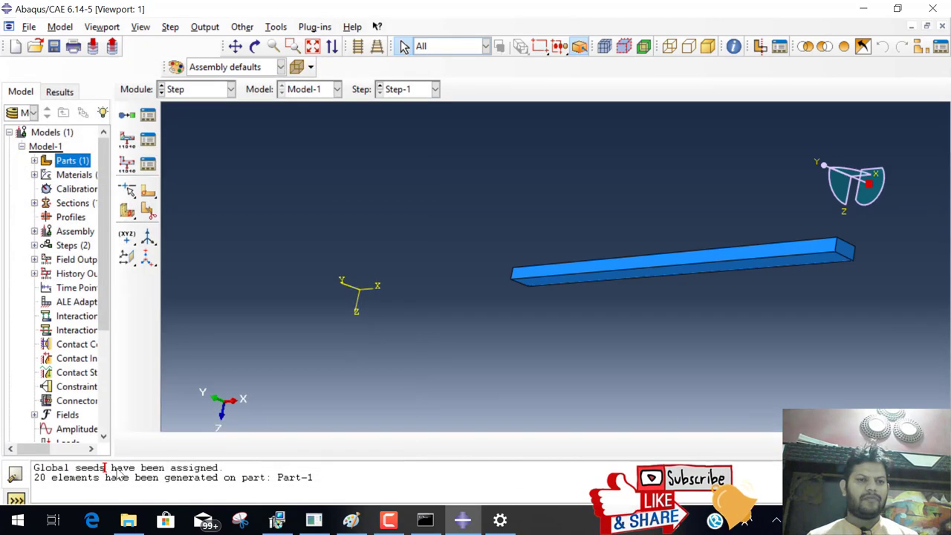
left_click(231, 89)
Back in the Load module, define a new pressure load named 'udl'
left_click(190, 176)
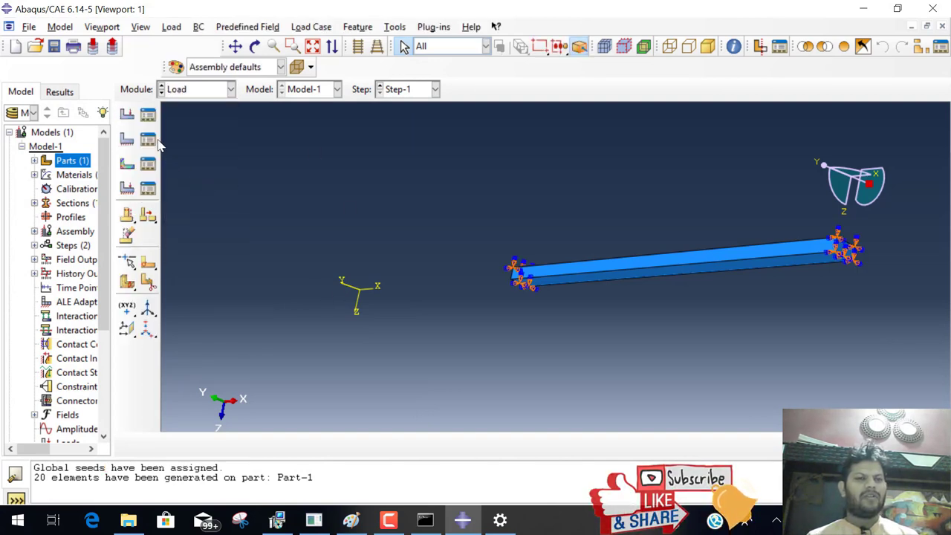
left_click(127, 115)
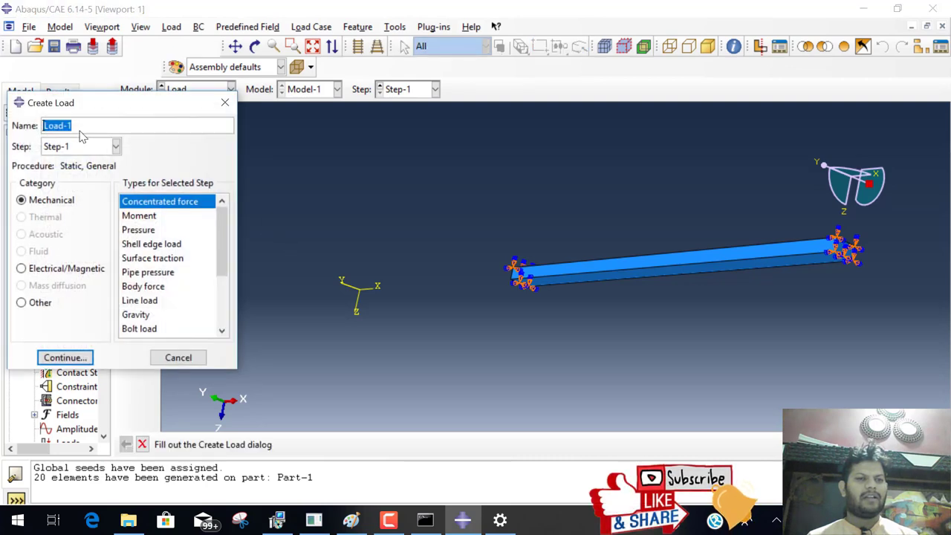
left_click(153, 231)
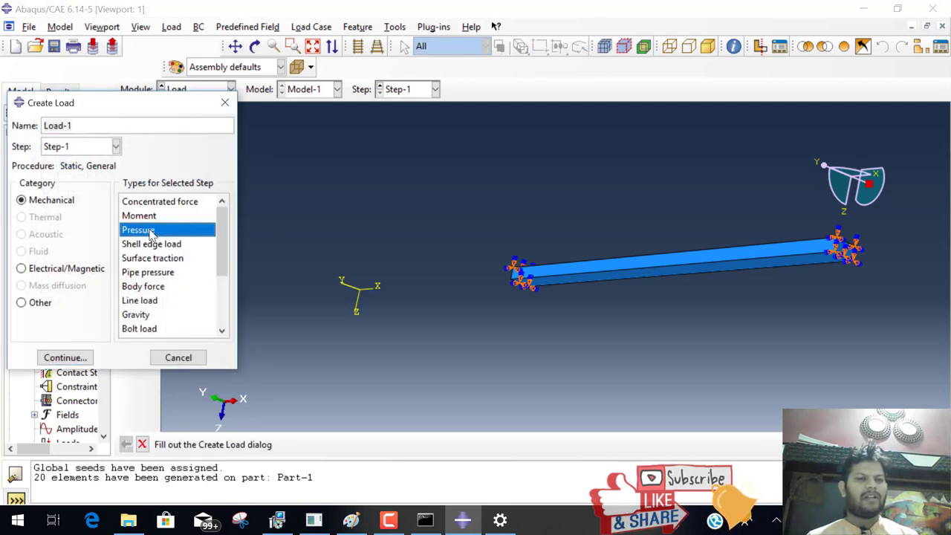
left_click(74, 128)
triple_click(53, 131)
type("u")
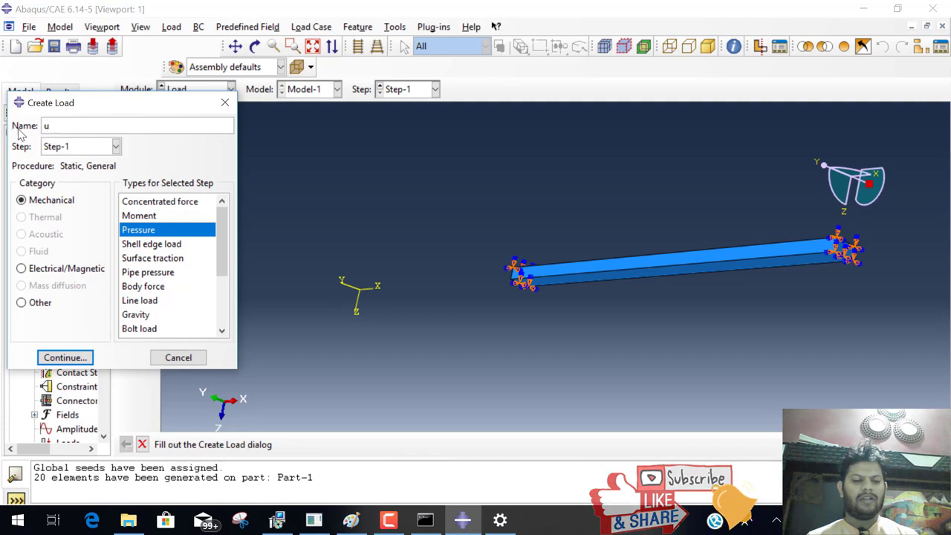
type("dl")
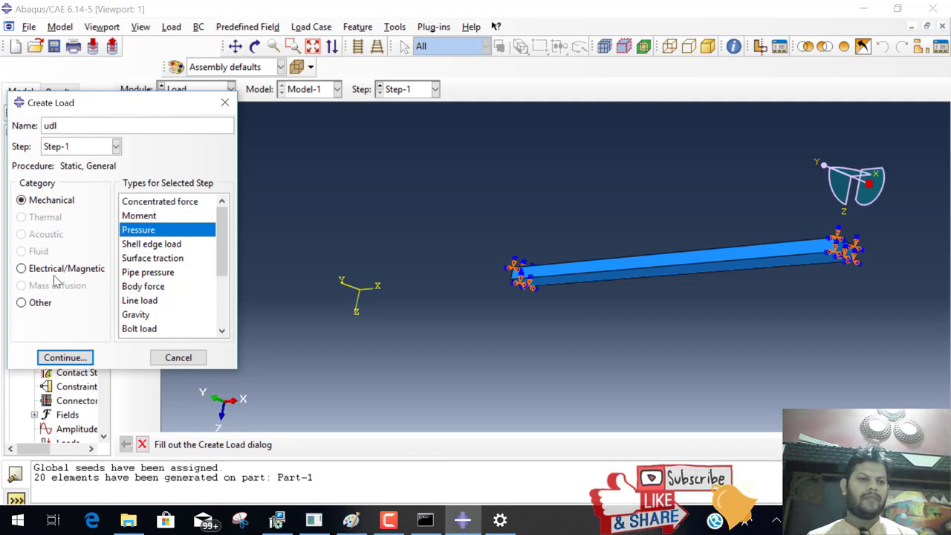
left_click(67, 358)
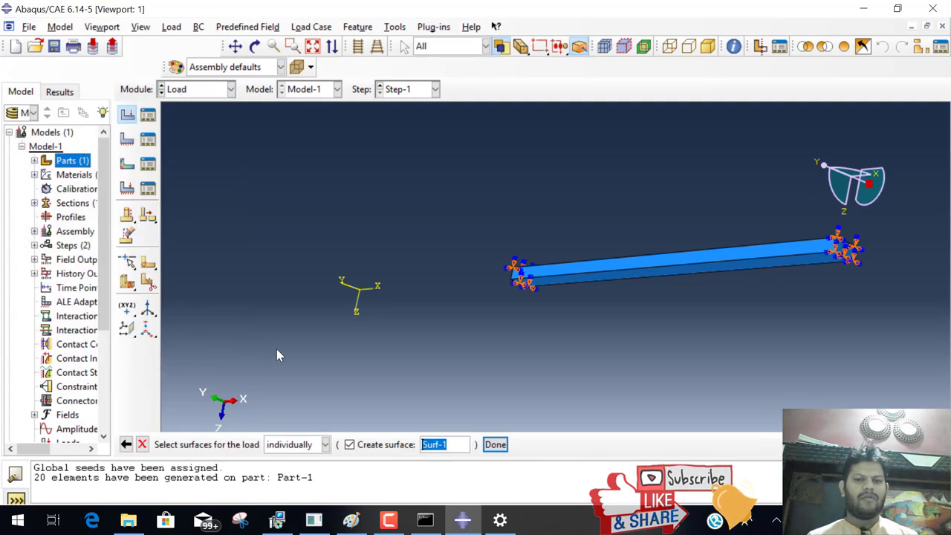
Apply udl to the beam's top surface with magnitude 150, then orbit to check the arrows
left_click(629, 269)
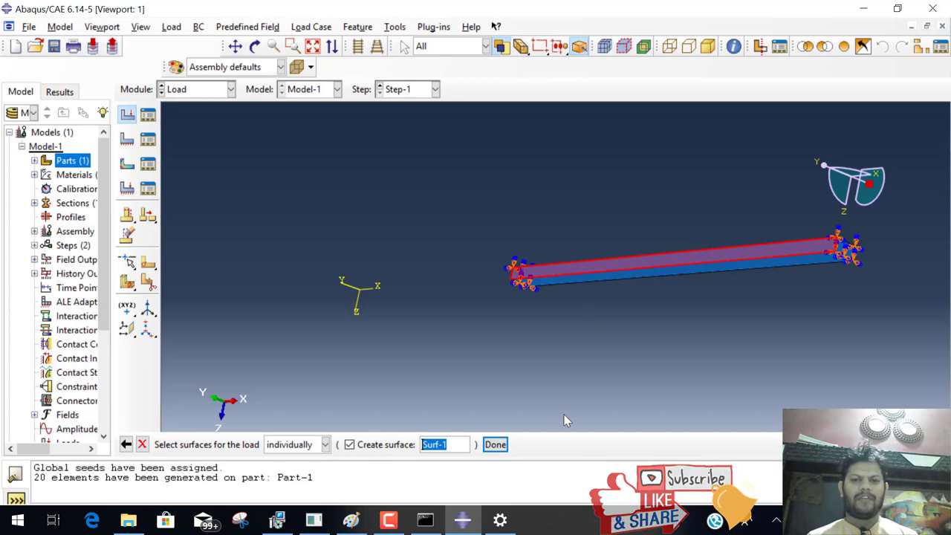
left_click(496, 444)
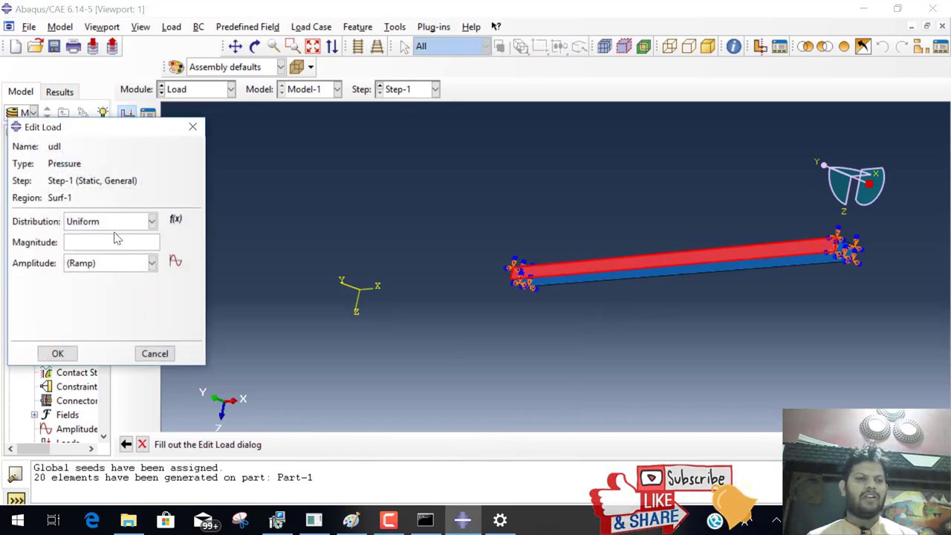
left_click(130, 246)
type("15")
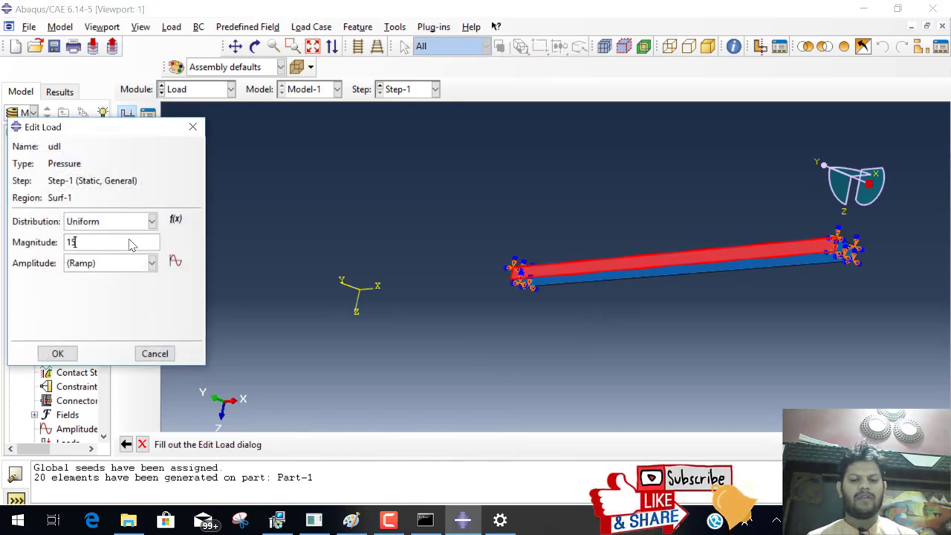
type("0")
left_click(60, 354)
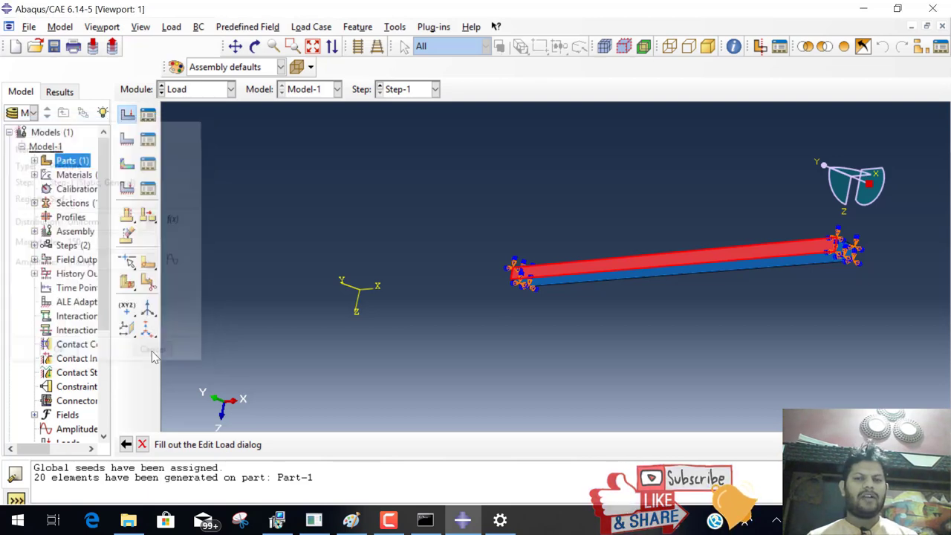
left_click(254, 46)
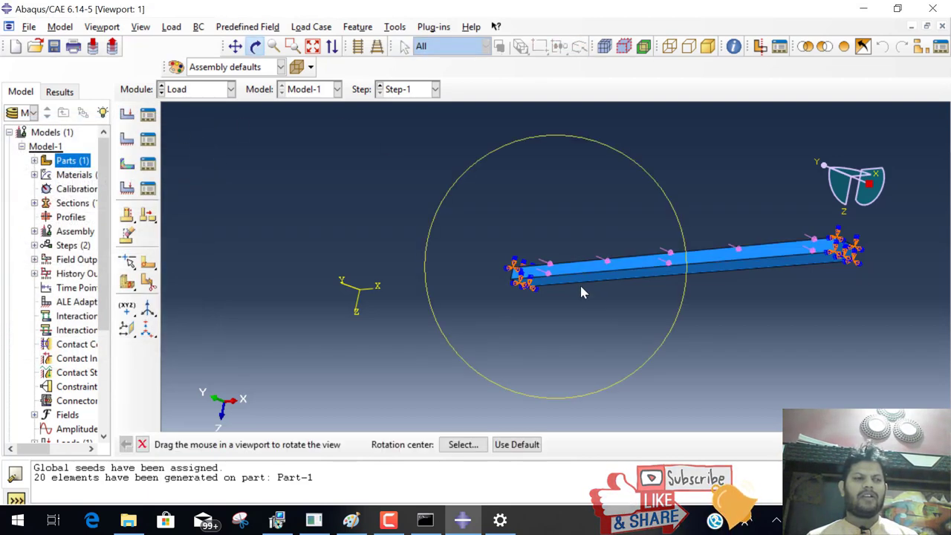
left_click_drag(626, 318, 653, 186)
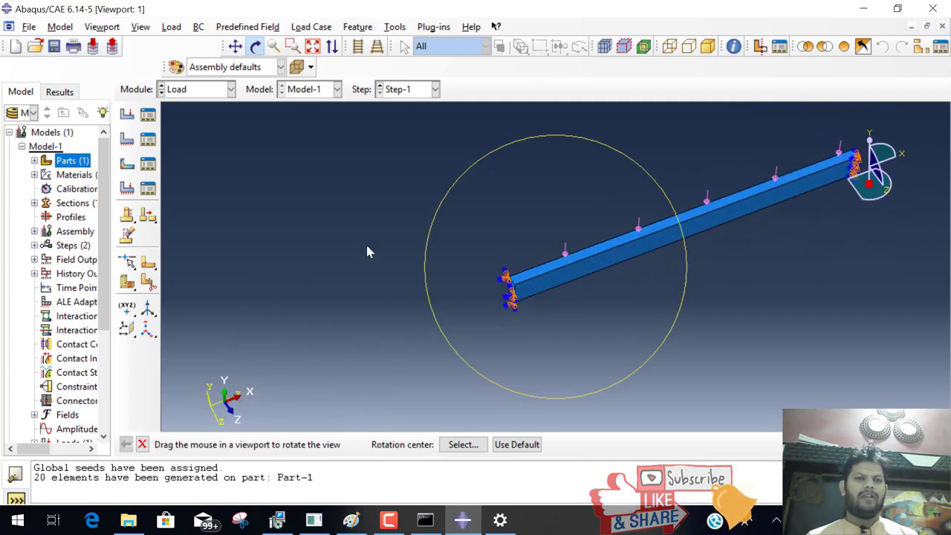
Create Job-1 for Model-1 with default settings and submit it, allowing overwrite of existing files
left_click(231, 89)
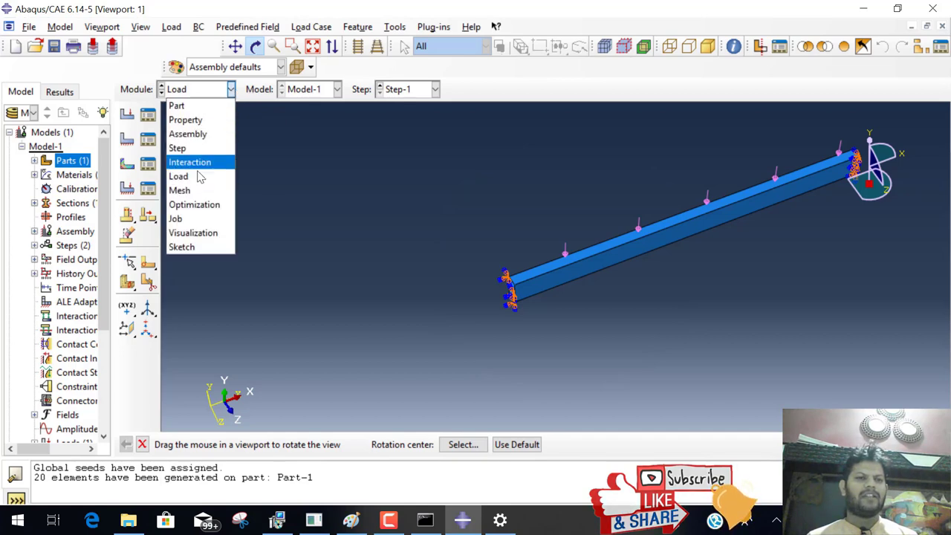
left_click(194, 220)
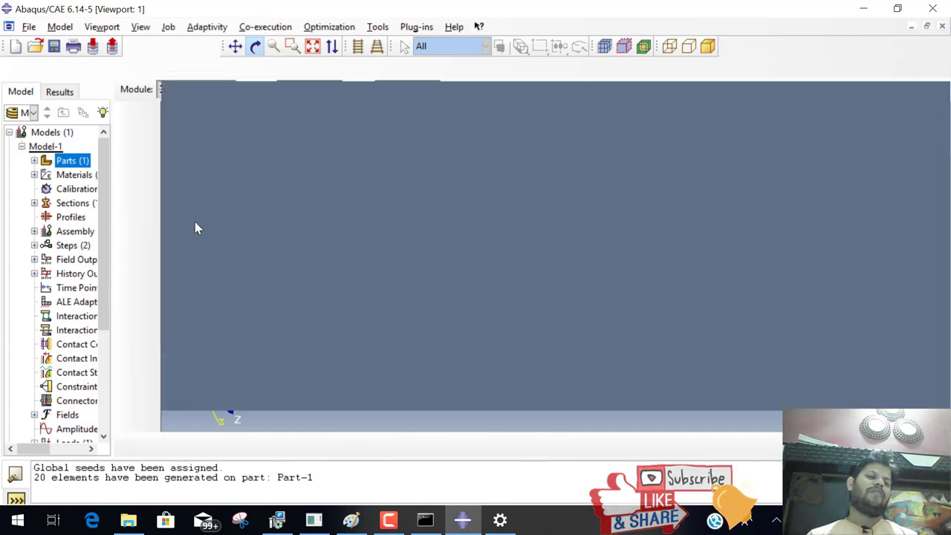
left_click(148, 94)
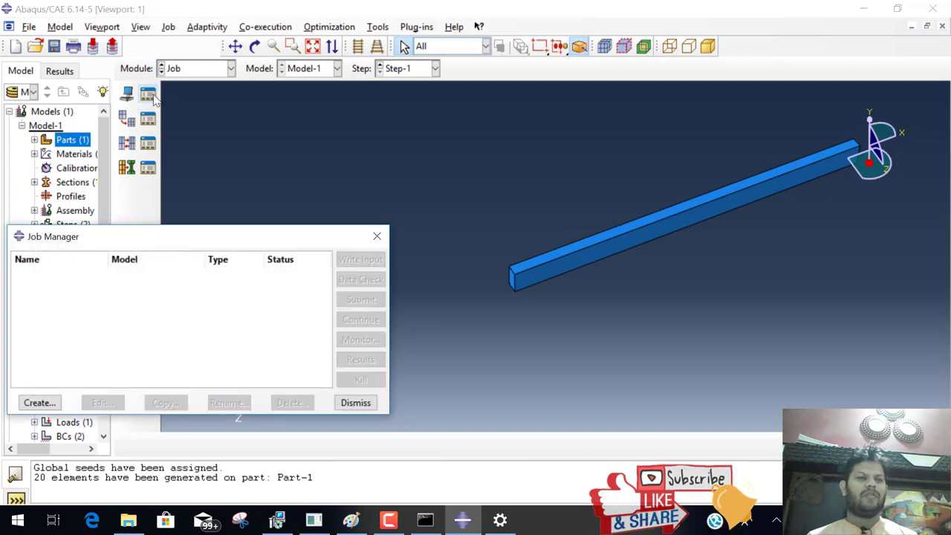
left_click(64, 402)
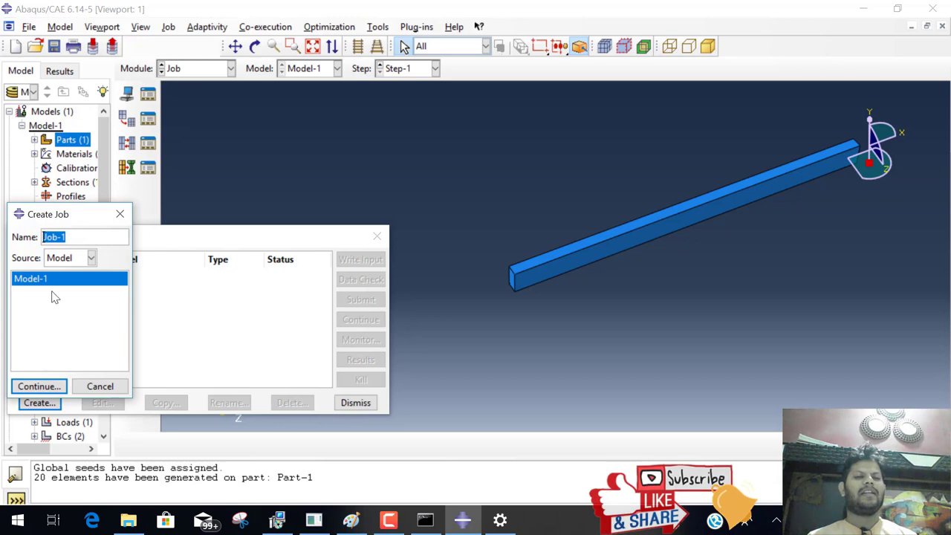
left_click(41, 387)
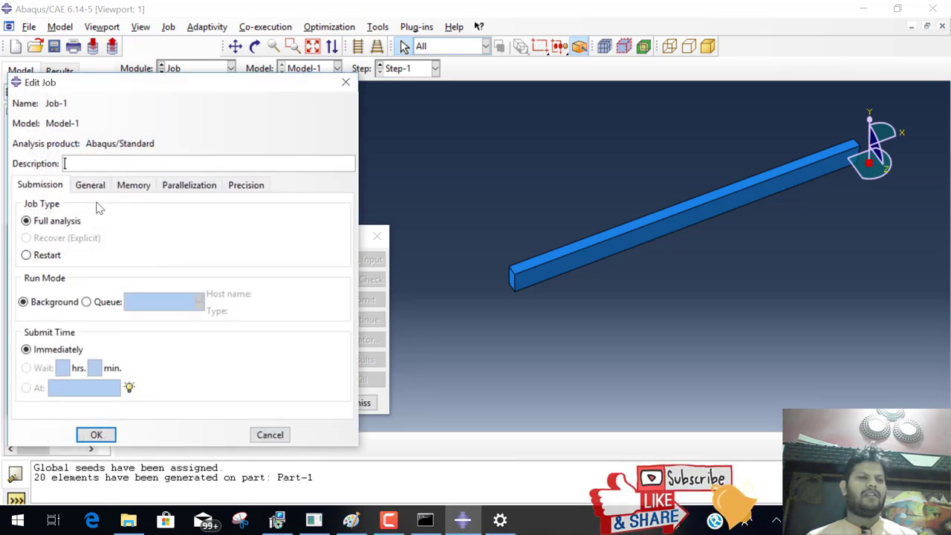
left_click(96, 434)
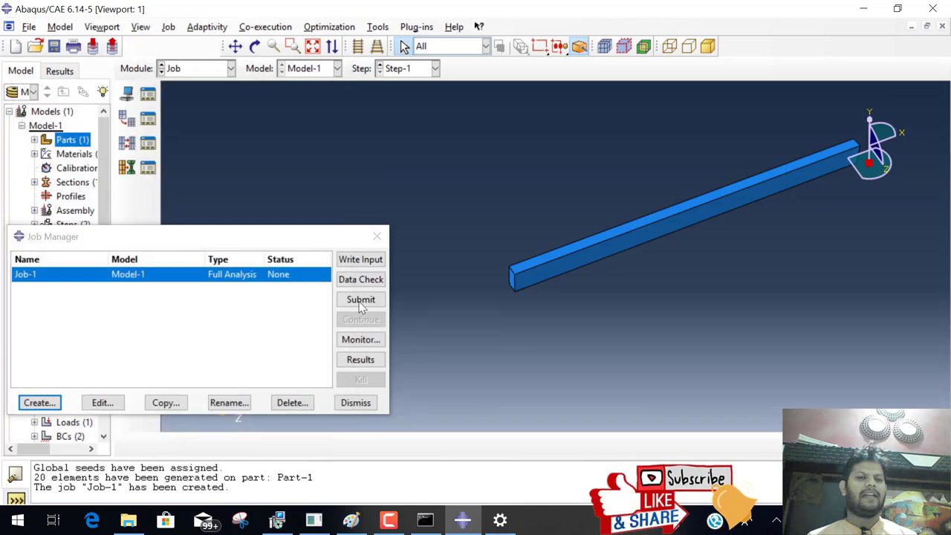
left_click(363, 299)
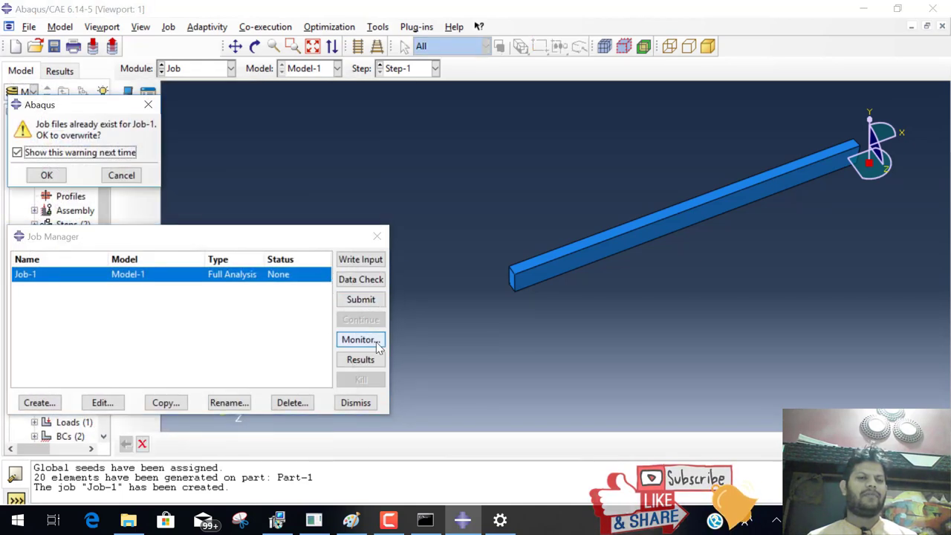
left_click_drag(80, 115, 162, 201)
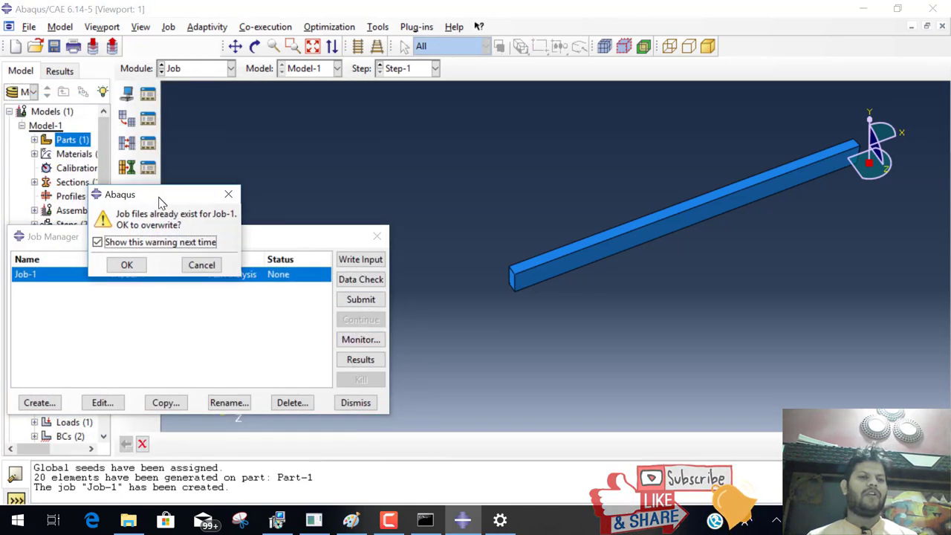
left_click(125, 263)
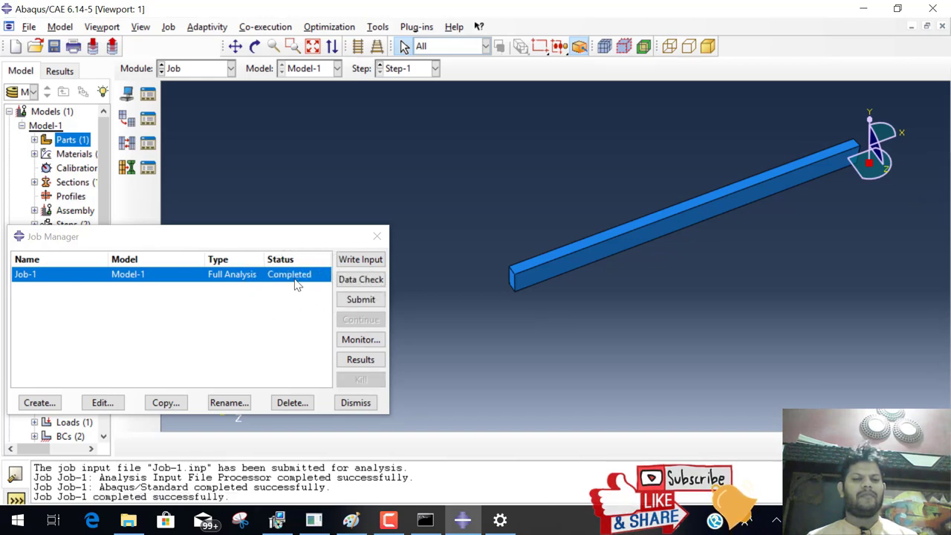
Show Job-1's Mises stress contours on the deformed beam and briefly animate the scale factor
left_click(361, 363)
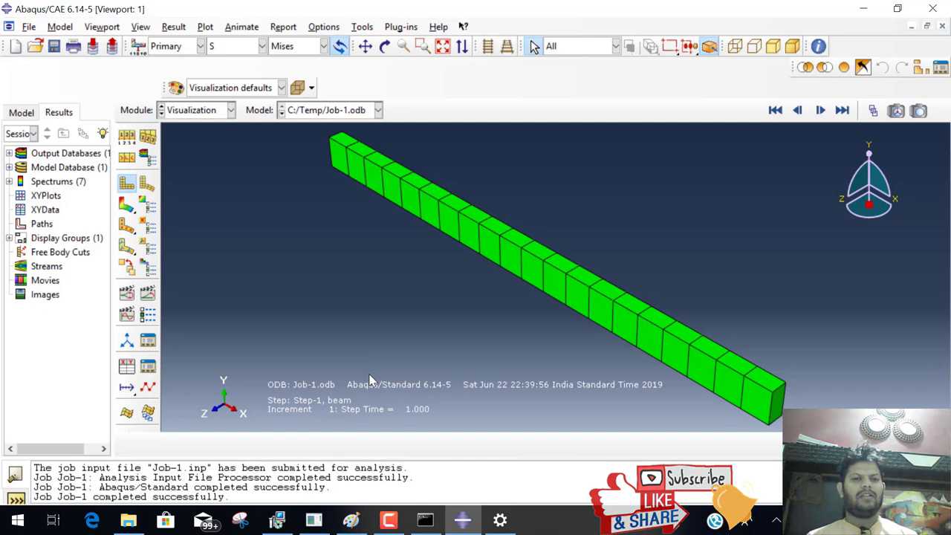
left_click(127, 205)
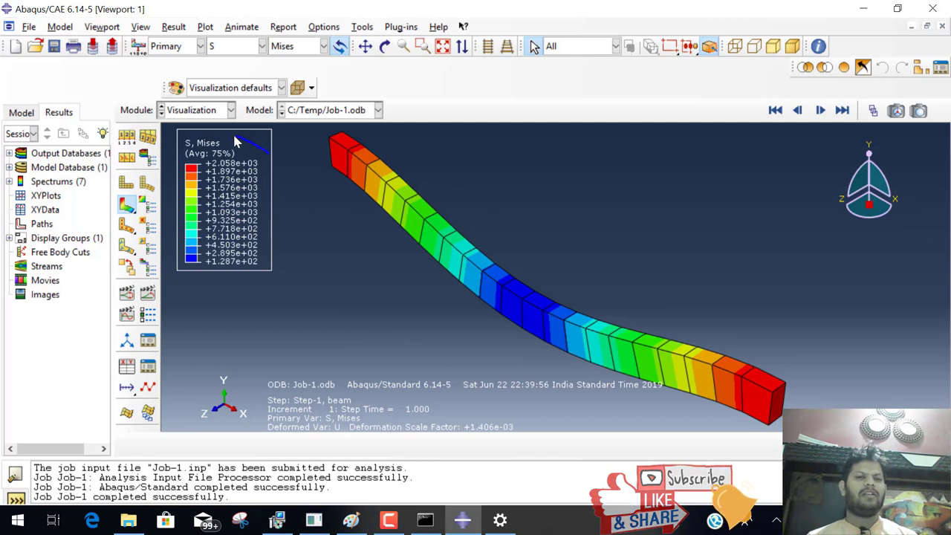
mouse_move(234, 141)
left_mouse_down()
mouse_move(183, 180)
mouse_move(182, 255)
left_mouse_up()
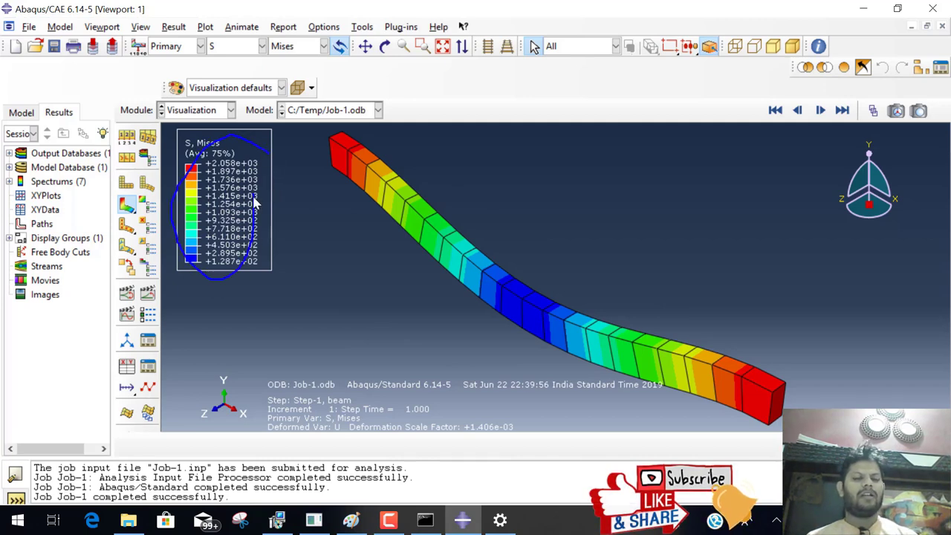
key("Escape")
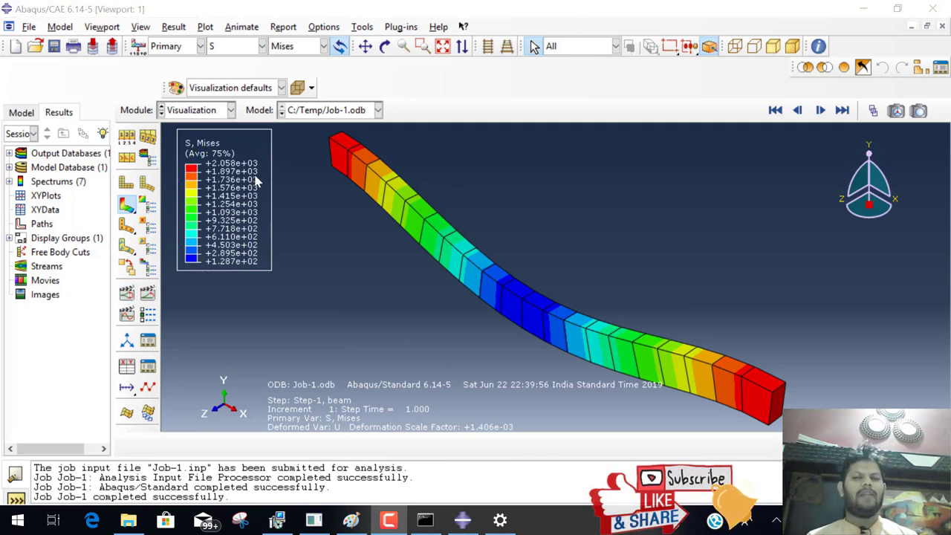
left_click(128, 296)
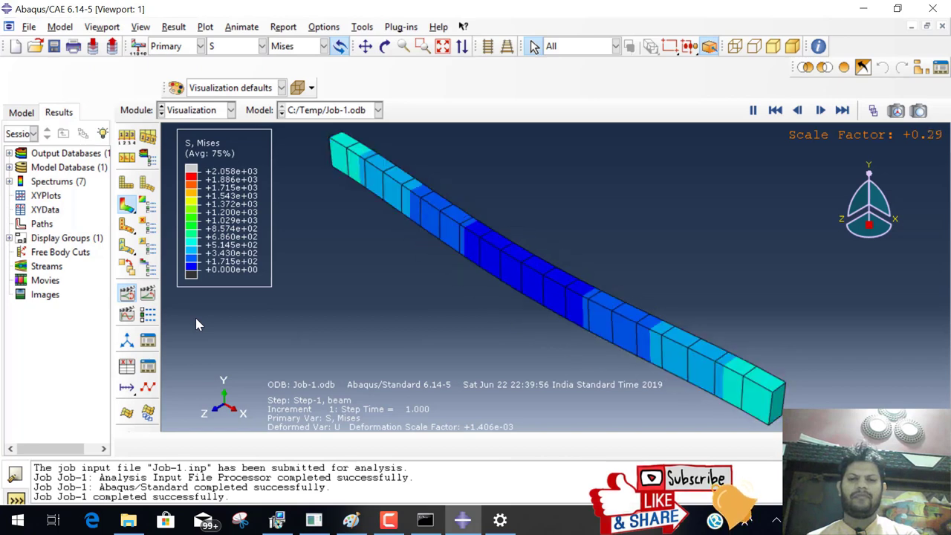
left_click(128, 295)
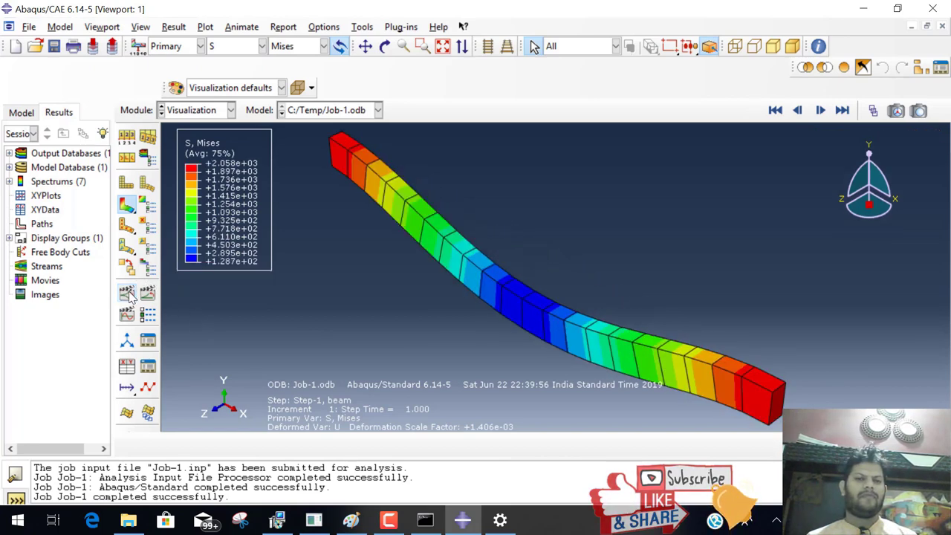